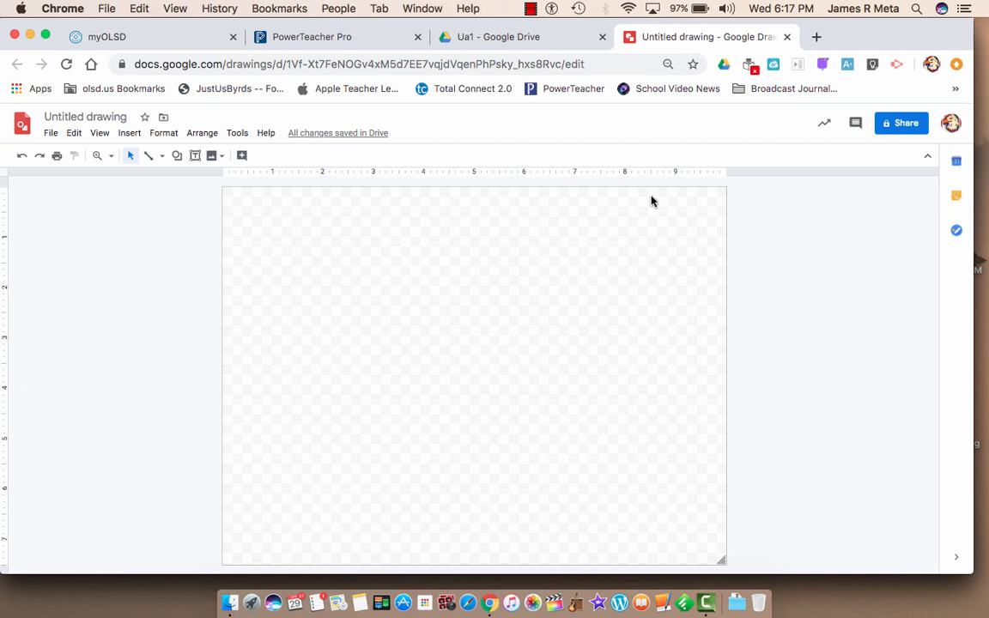
- Set the drawing's background to solid light green 1
right_click(451, 323)
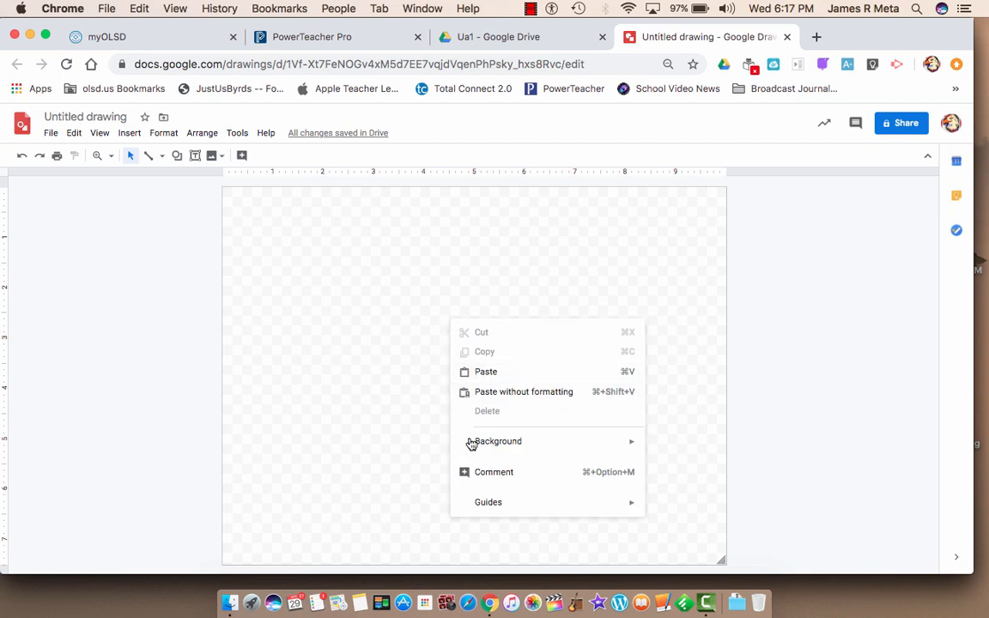
mouse_move(488, 443)
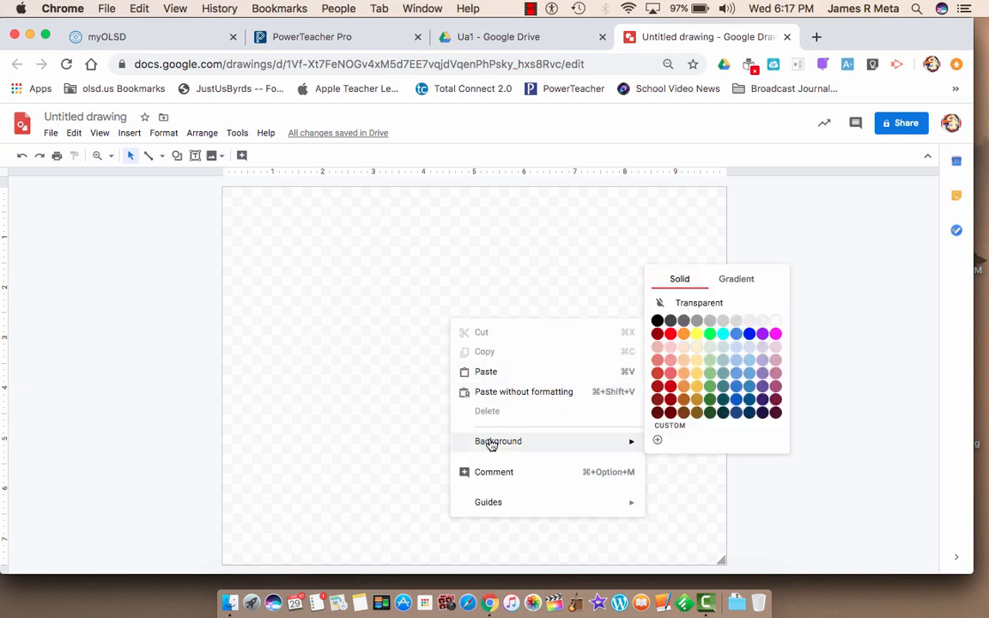
left_click(712, 379)
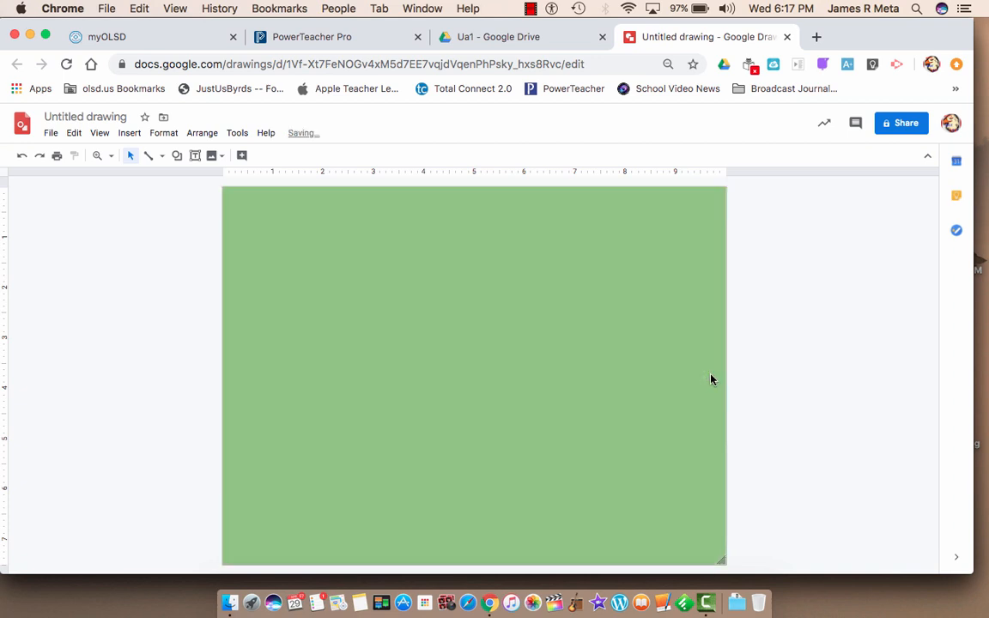
right_click(552, 418)
mouse_move(593, 346)
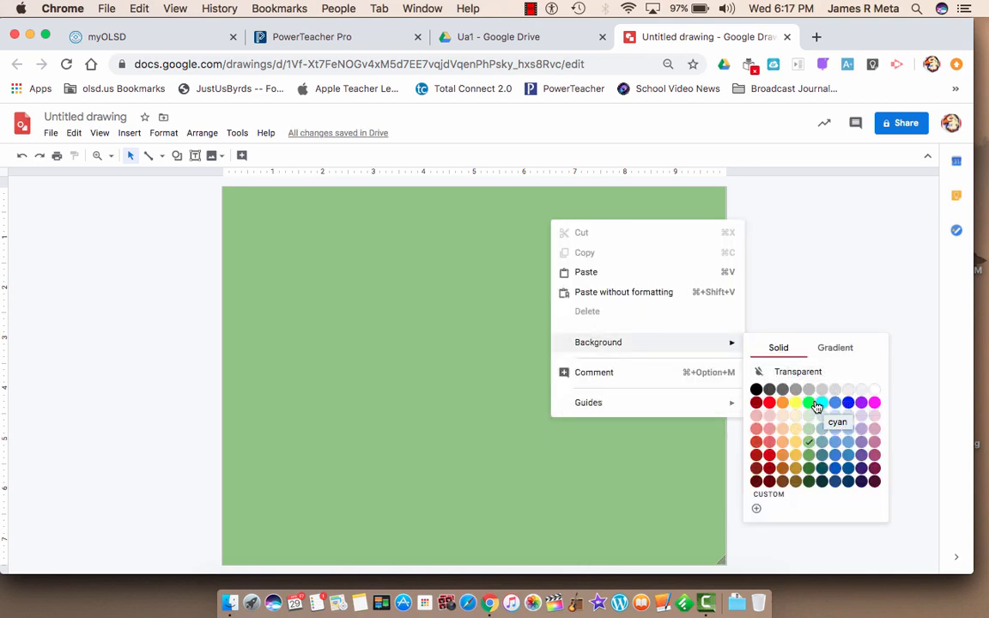
left_click(640, 471)
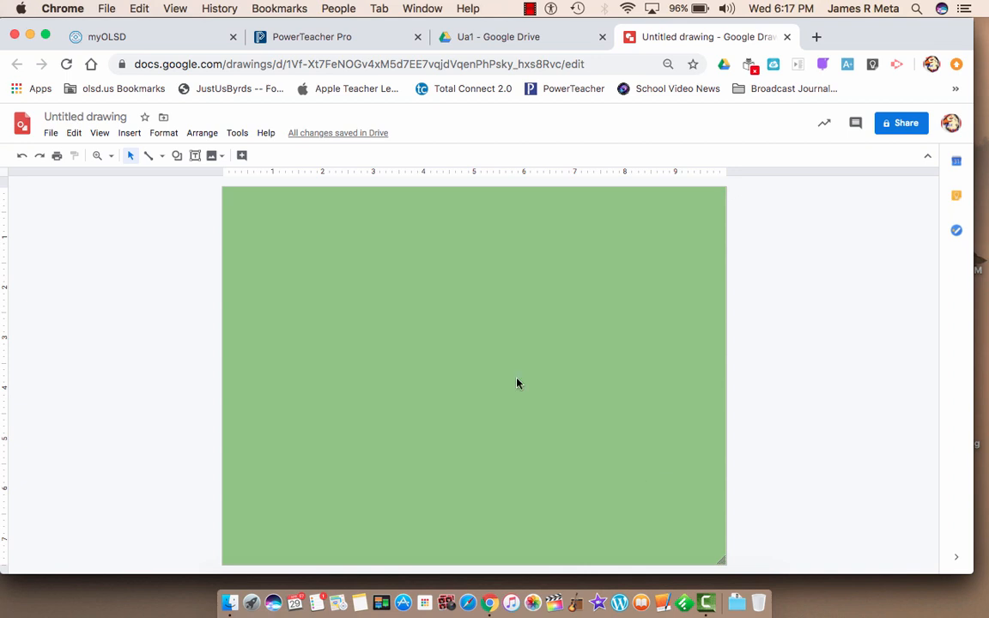
- Insert word art with the text "Let's Check" on the first line and "Llamas!" on the second
left_click(131, 133)
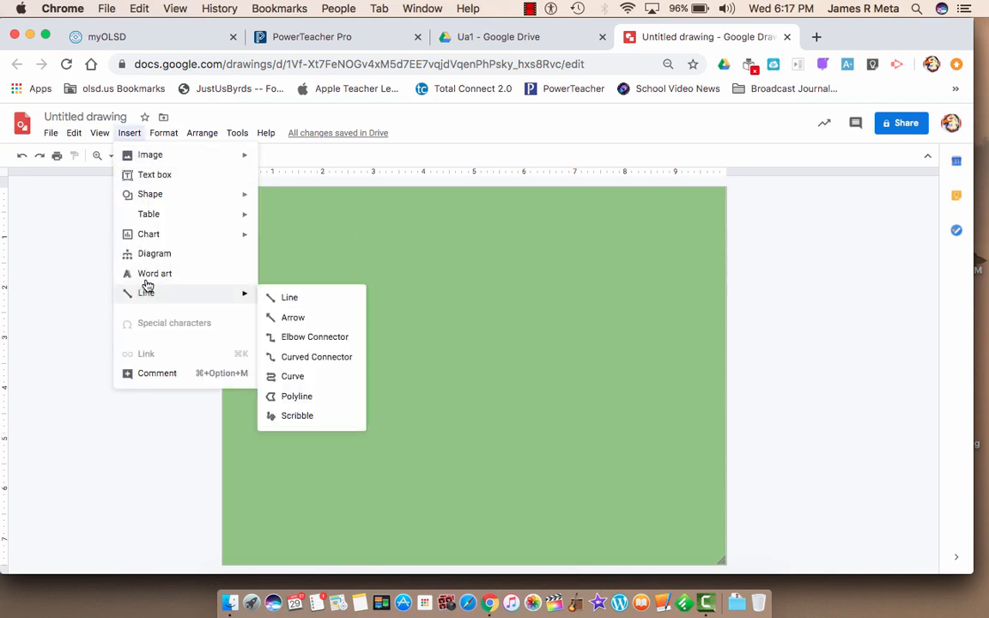
left_click(150, 274)
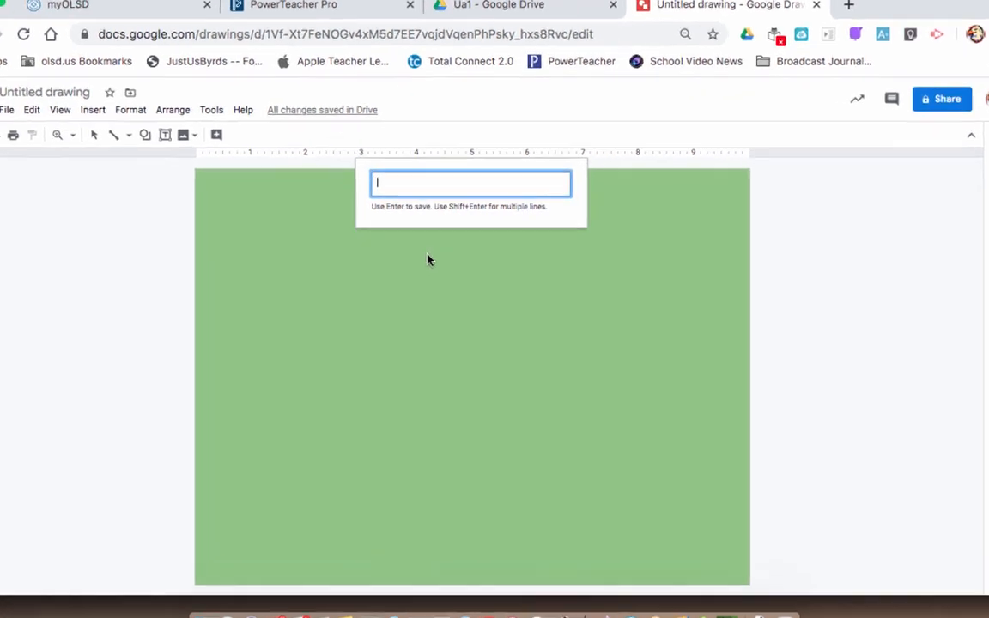
type("Let's Check ")
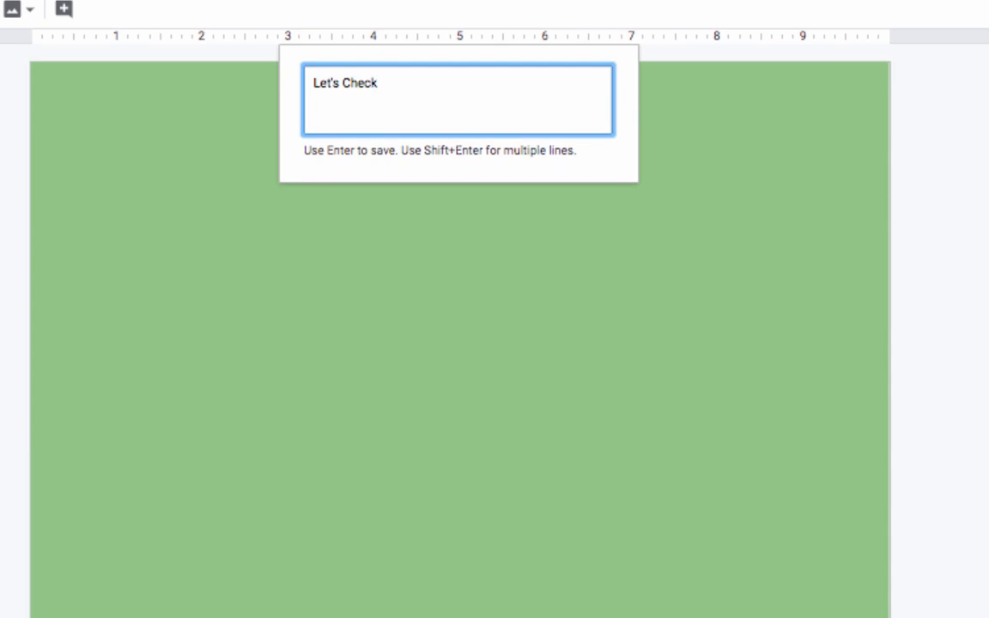
type("Llams")
key("Return")
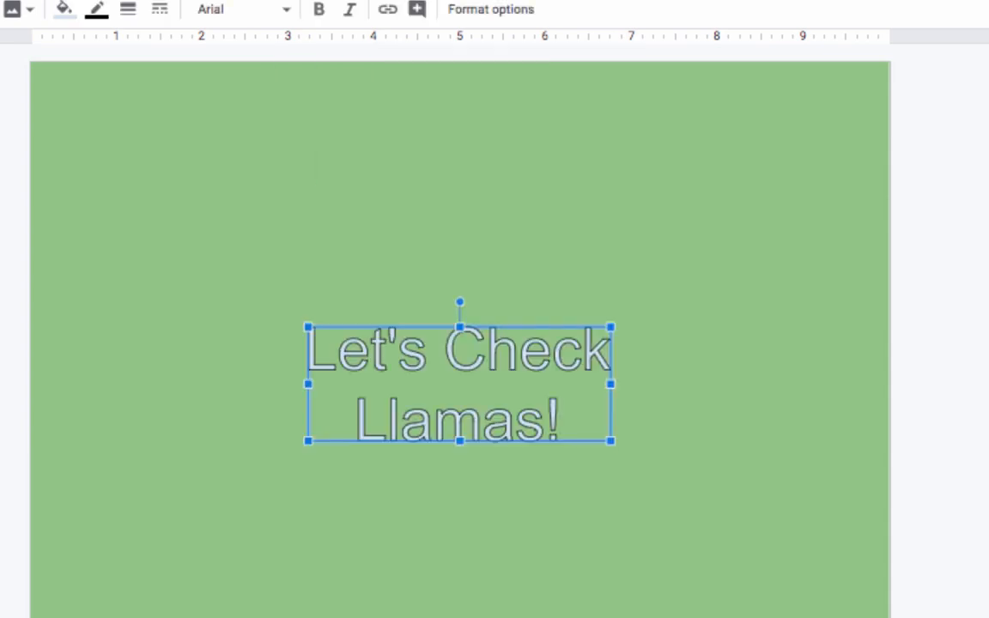
- Change the word art's first line to "Let's Check Out" and move the title to the upper-left area of the canvas
double_click(480, 364)
left_click(403, 472)
type("P")
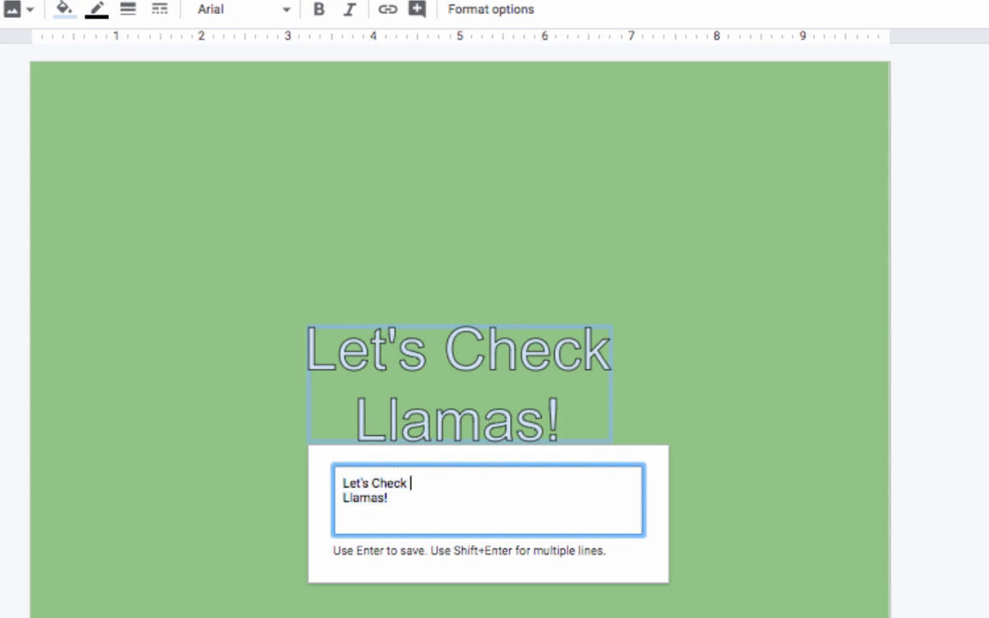
type("OU")
key("BackSpace")
type("Ou")
key("Return")
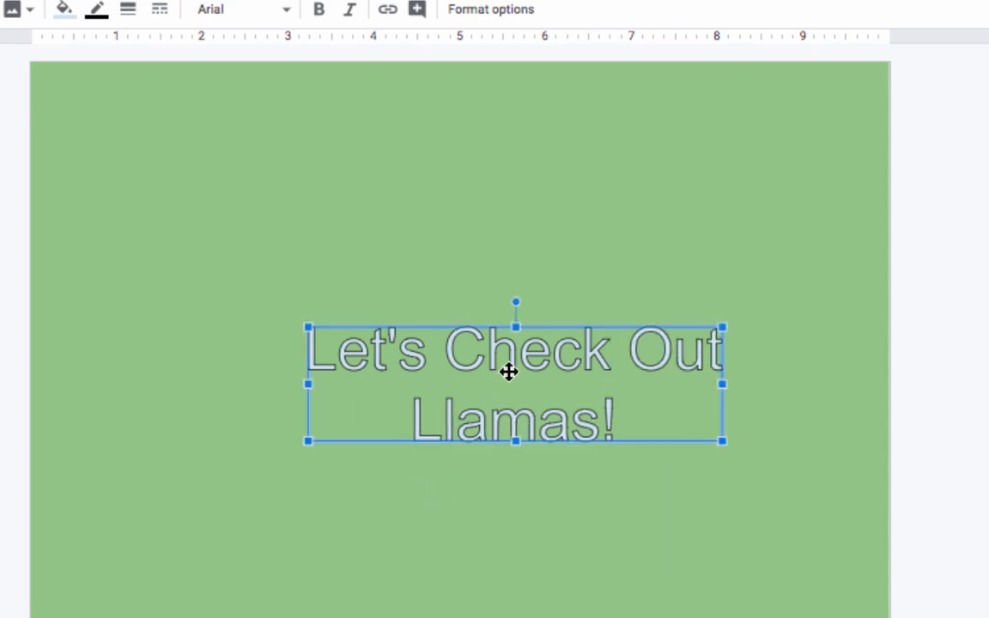
left_click_drag(508, 371, 286, 158)
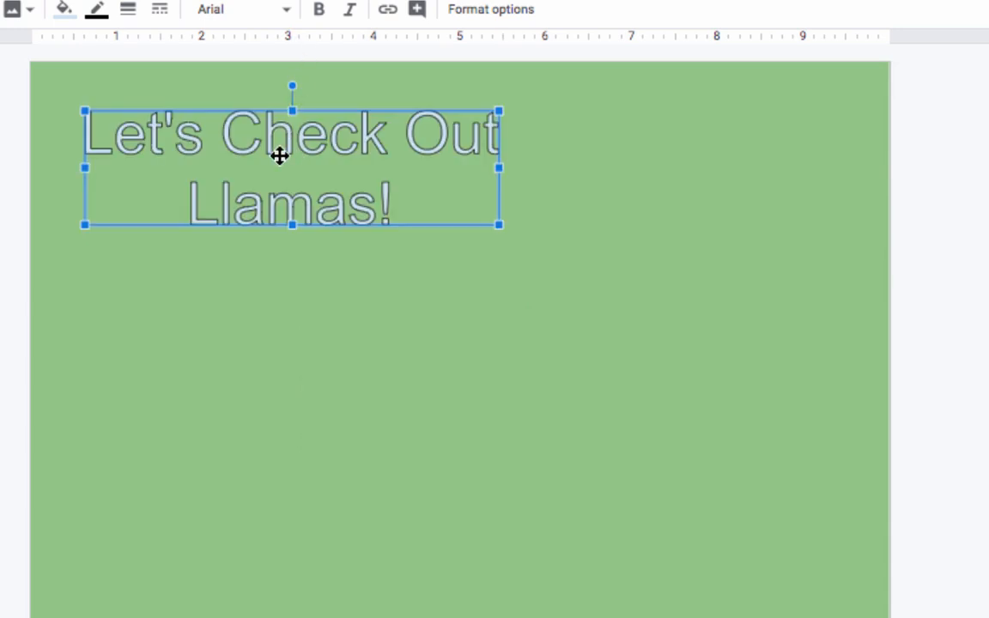
- Set the title's font to Finger Paint and enlarge it to about 8.3 inches wide and 2.3 inches tall
left_click(284, 11)
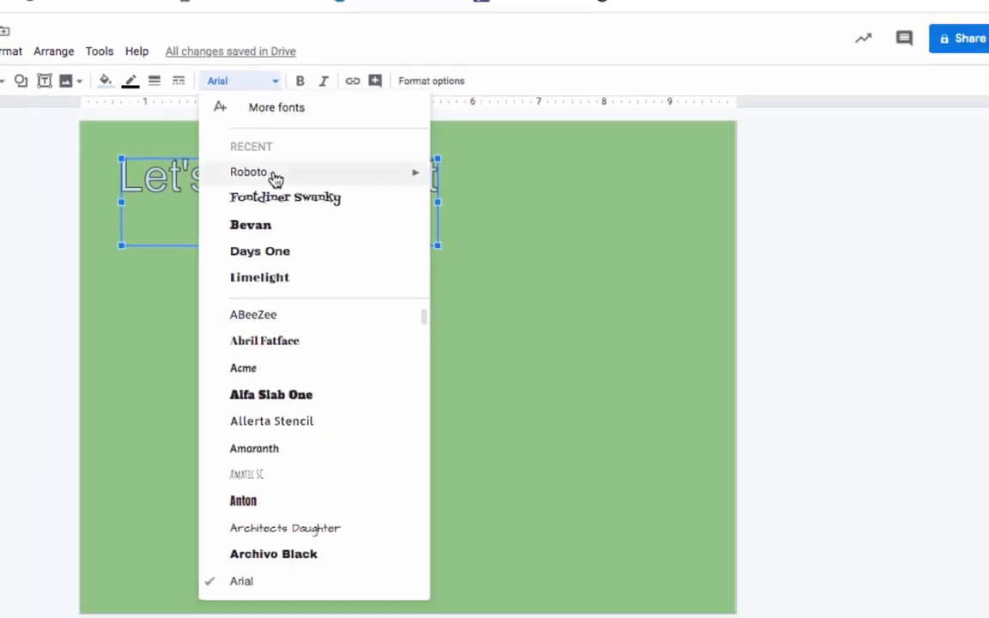
scroll(280, 414, "down", 15)
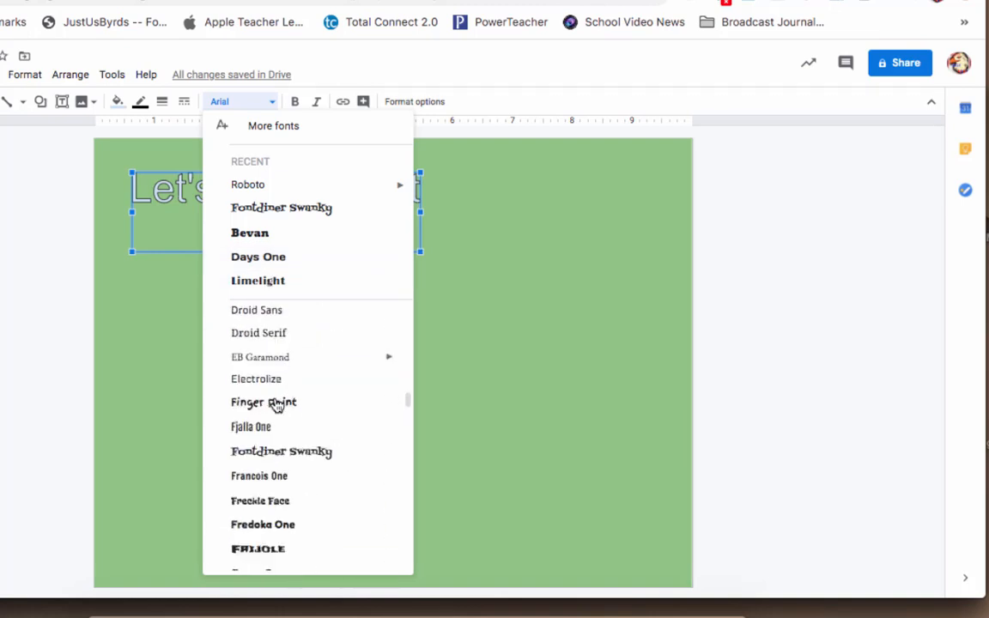
scroll(276, 405, "up", 5)
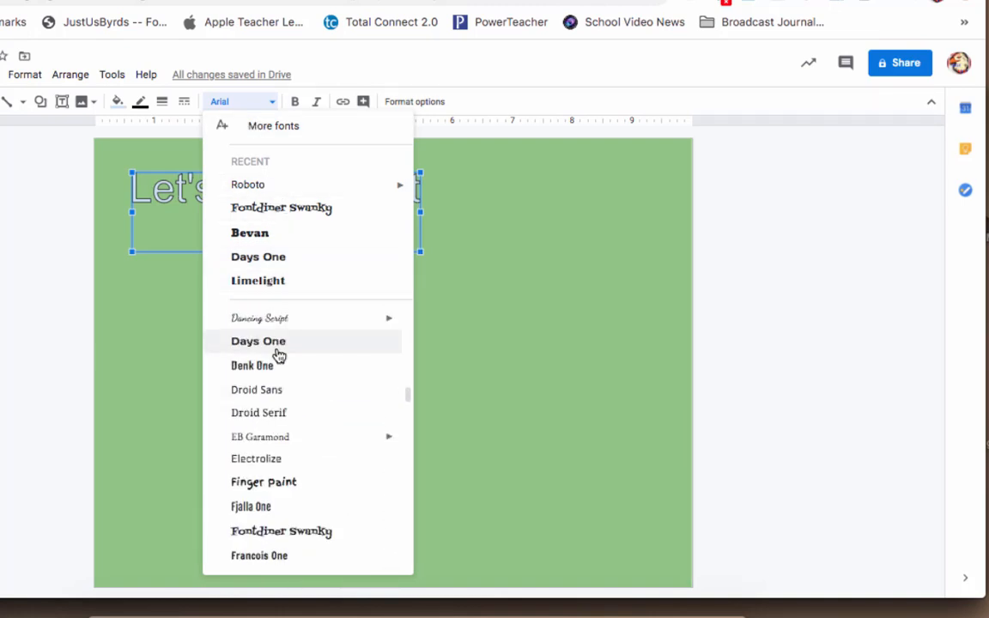
scroll(279, 356, "down", 5)
scroll(278, 353, "up", 2)
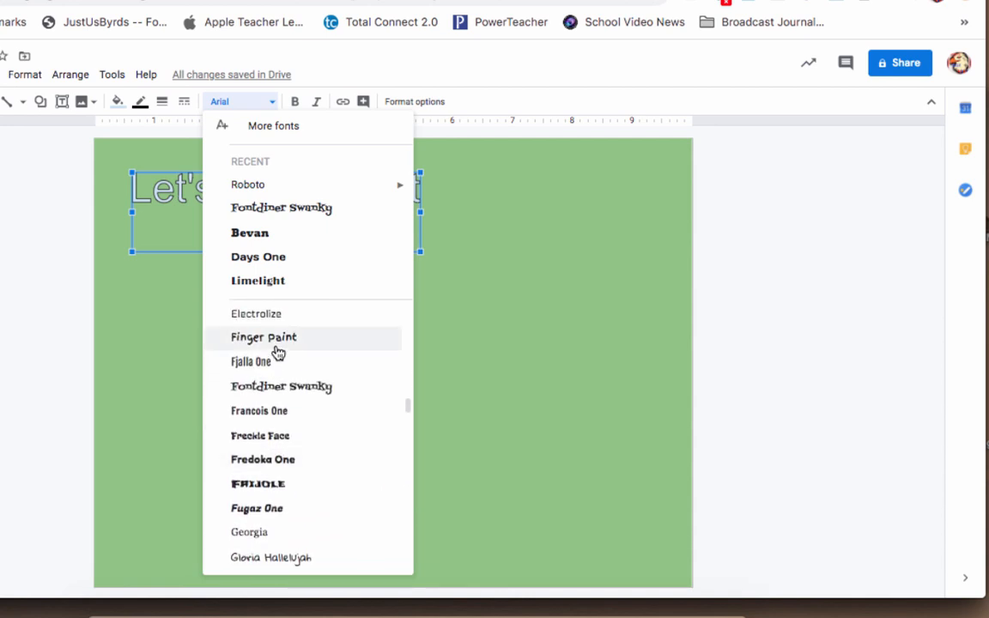
left_click(254, 344)
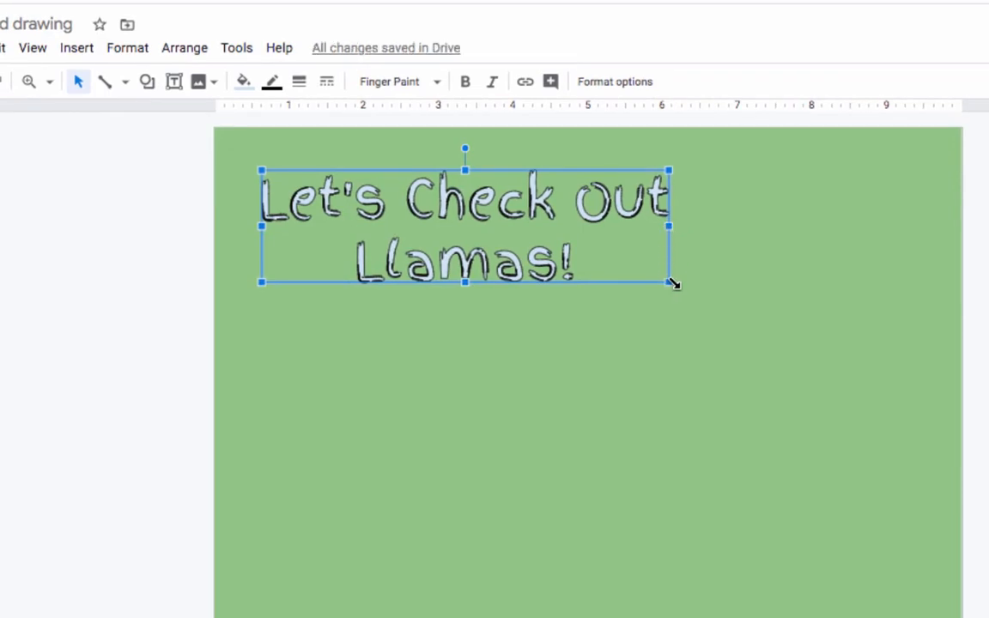
left_click_drag(673, 284, 879, 307)
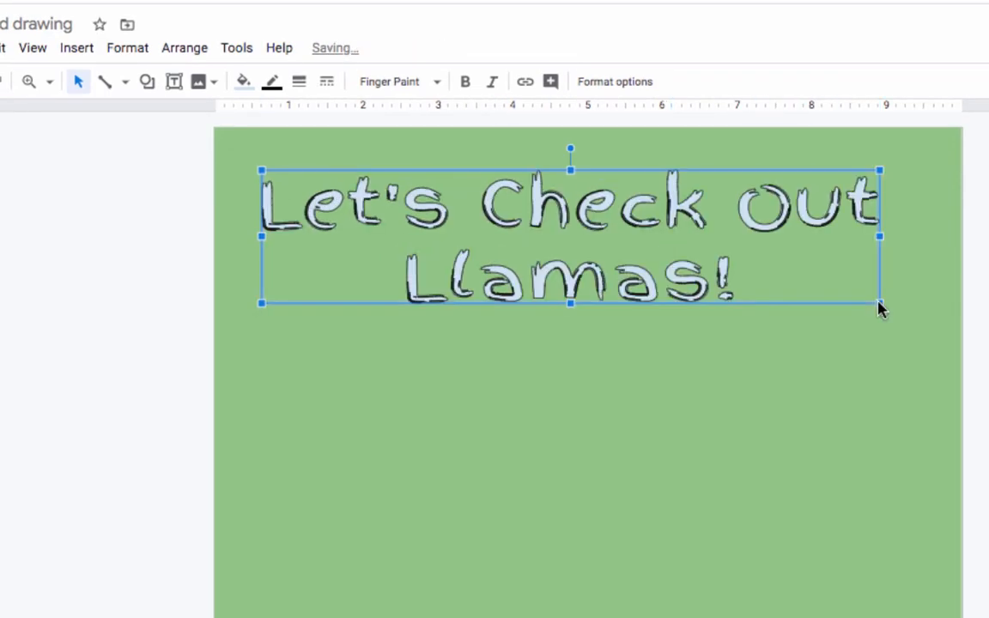
left_click_drag(570, 303, 570, 338)
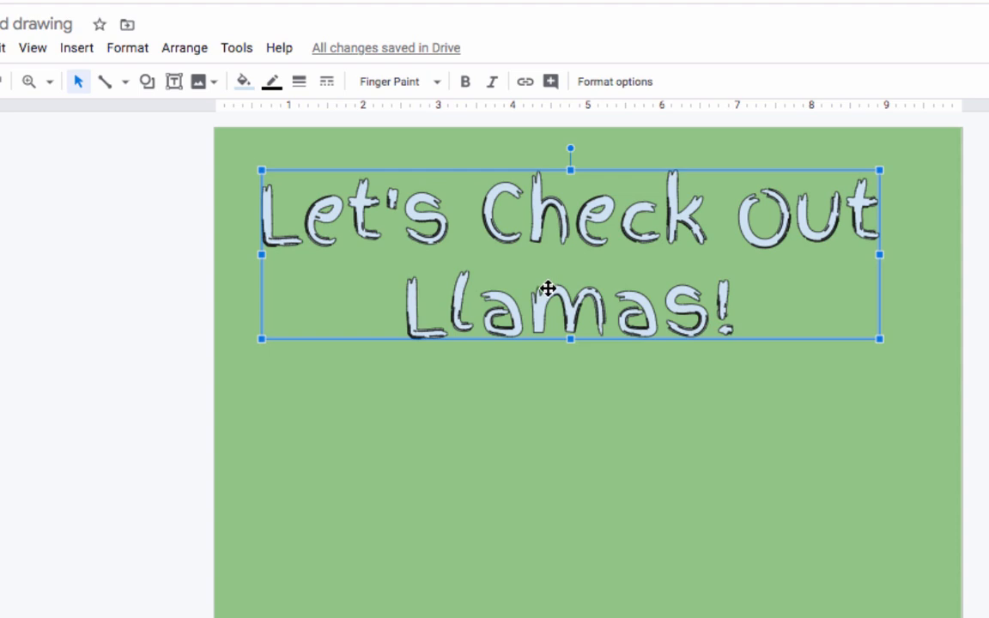
- Fill the word art title's letters with dark magenta 3
left_click(244, 83)
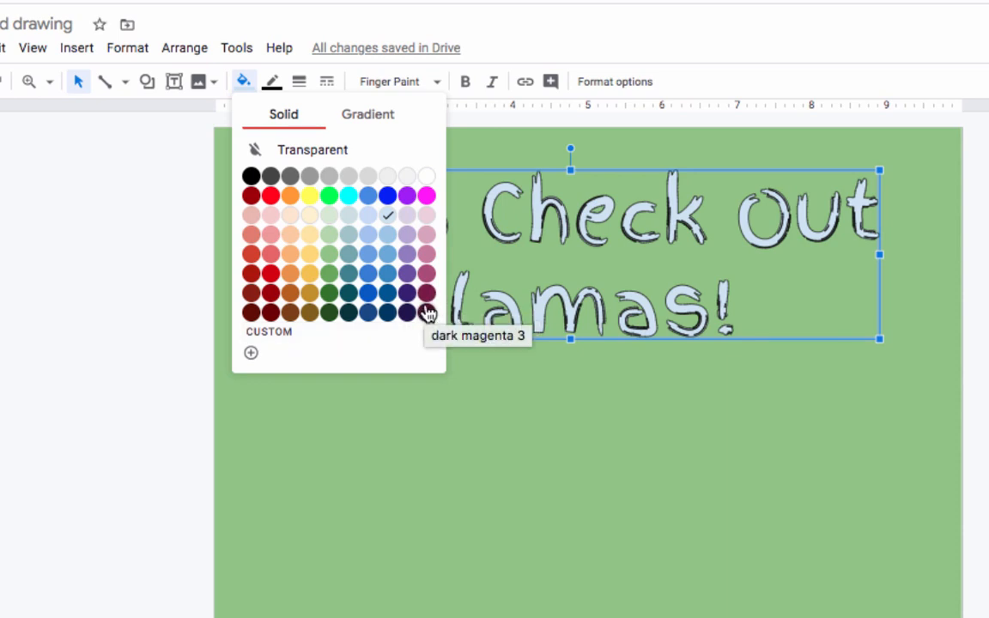
left_click(427, 311)
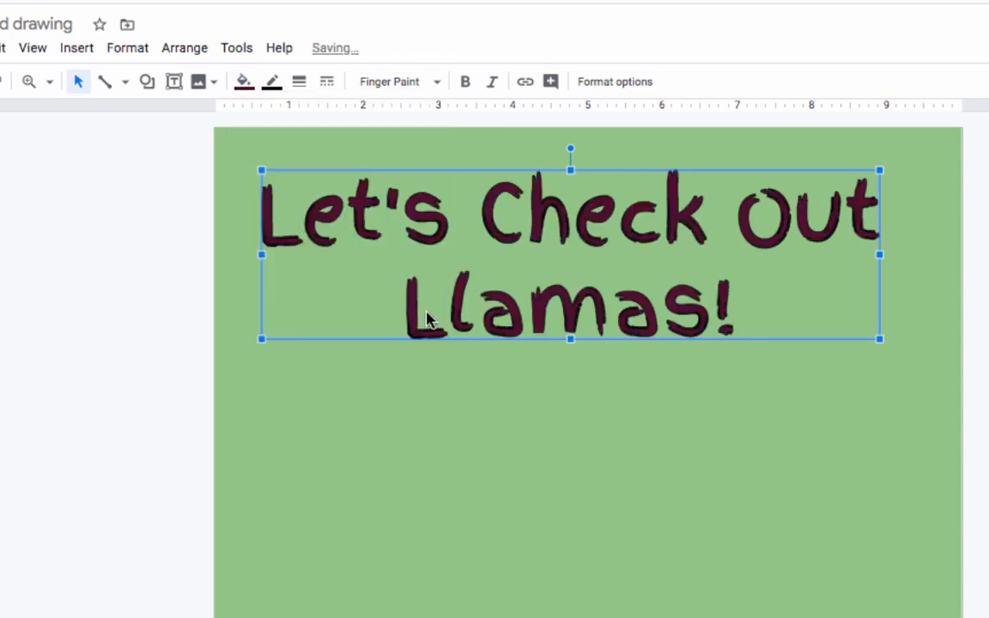
left_click(446, 372)
left_click(537, 325)
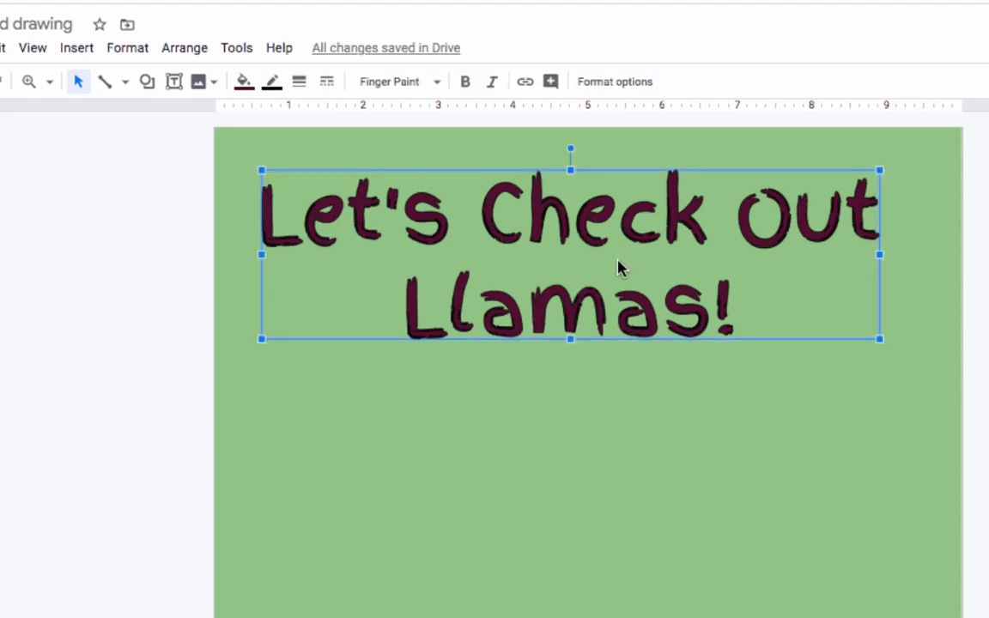
- Tilt the title slightly counterclockwise, scale it down and place it against the canvas's left edge near the top
left_click_drag(570, 148, 558, 151)
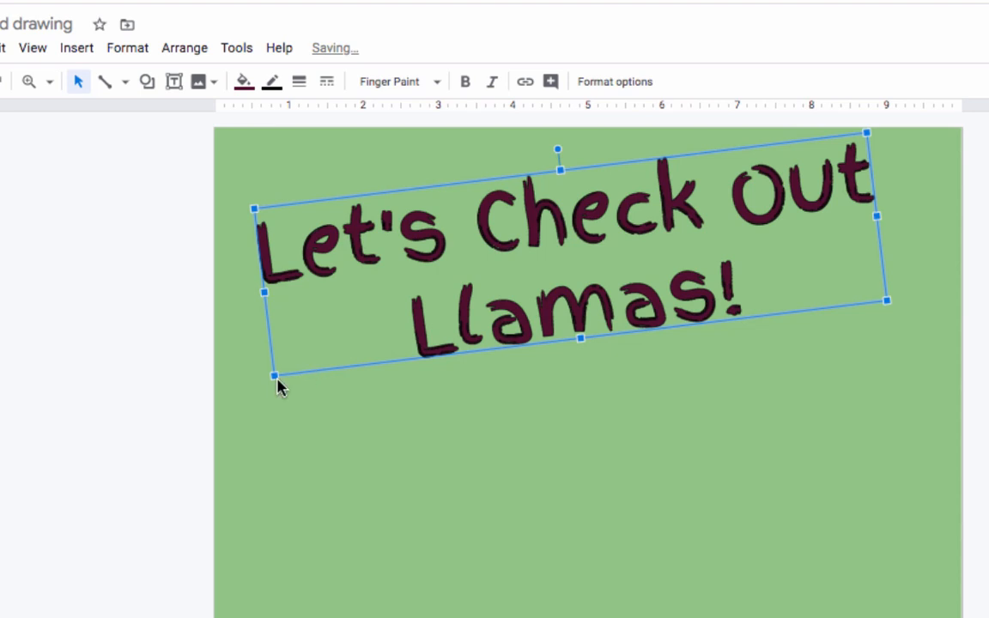
left_click_drag(275, 376, 405, 349)
left_click_drag(576, 282, 410, 305)
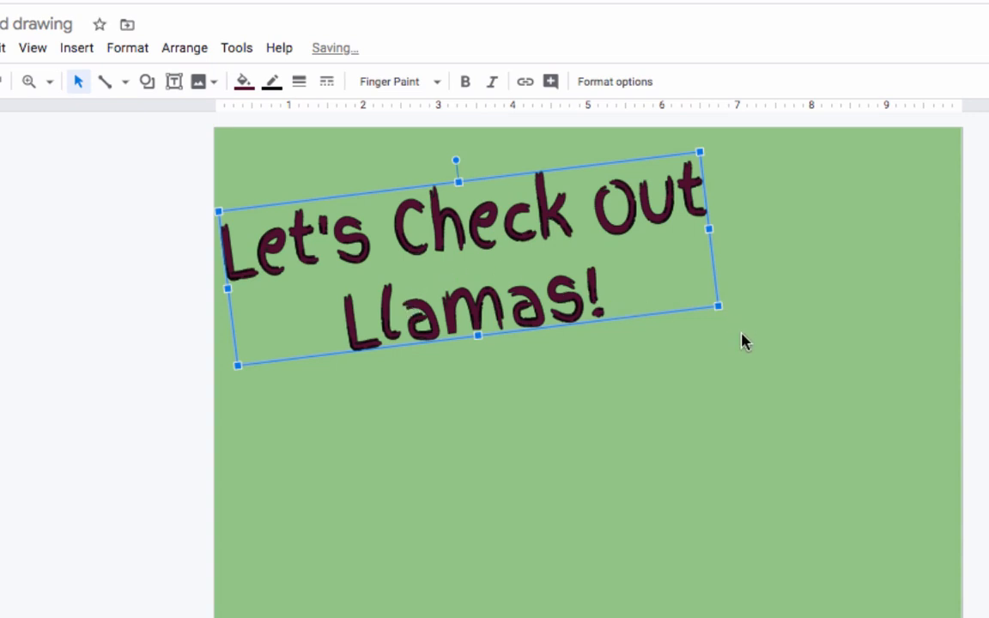
left_click(658, 402)
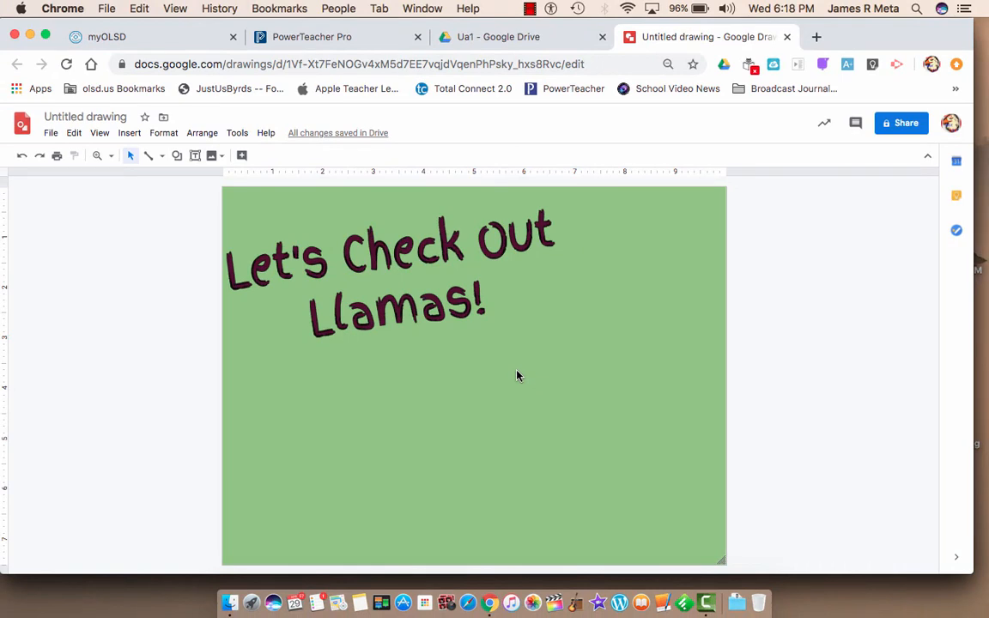
- Search the web for images of "llamas" and insert the picture of the single brown llama standing in a field
left_click(128, 133)
mouse_move(138, 162)
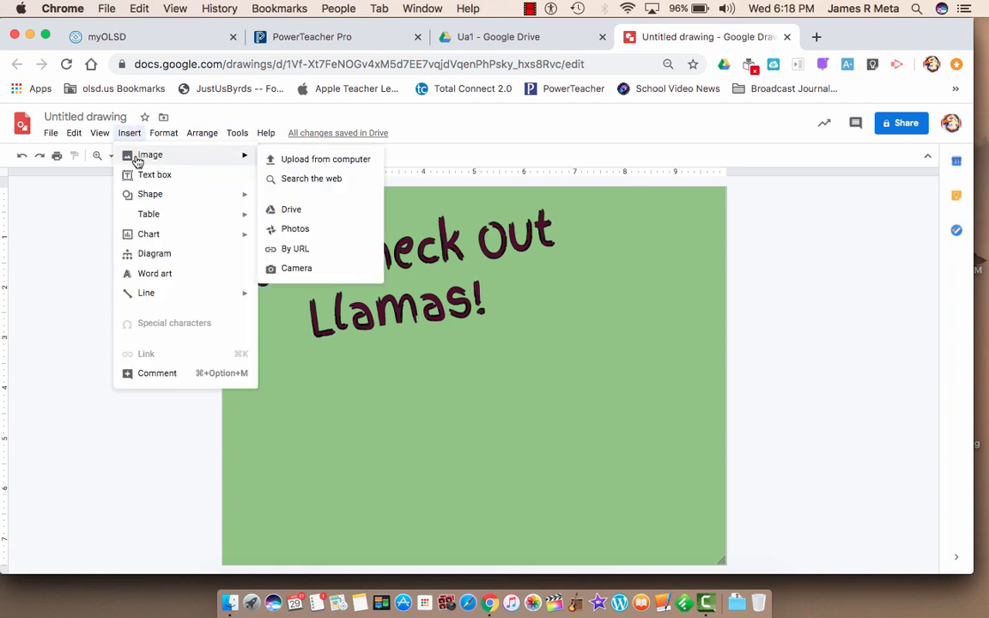
left_click(309, 181)
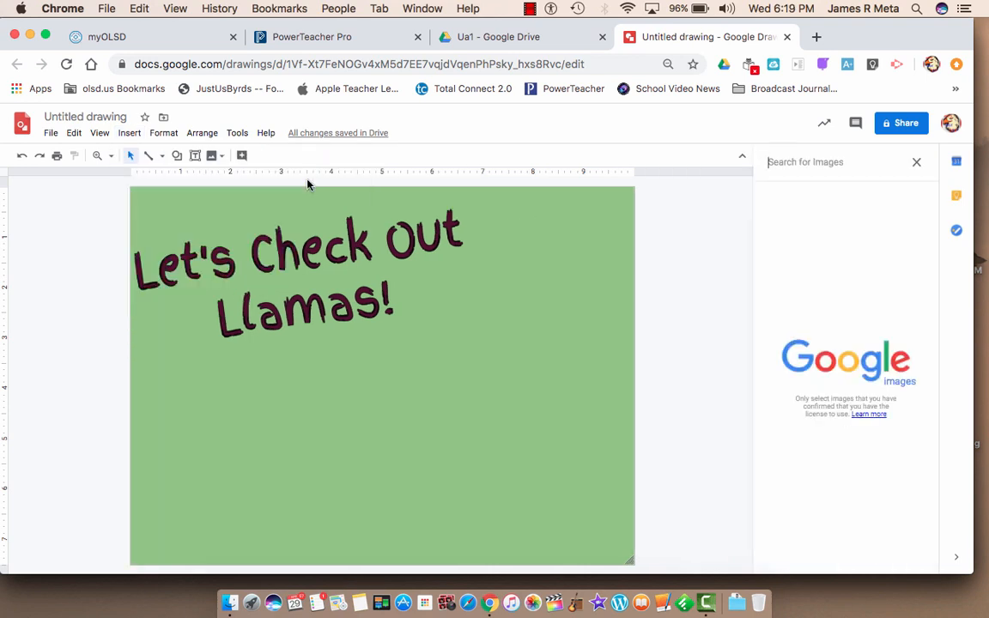
type("llamas")
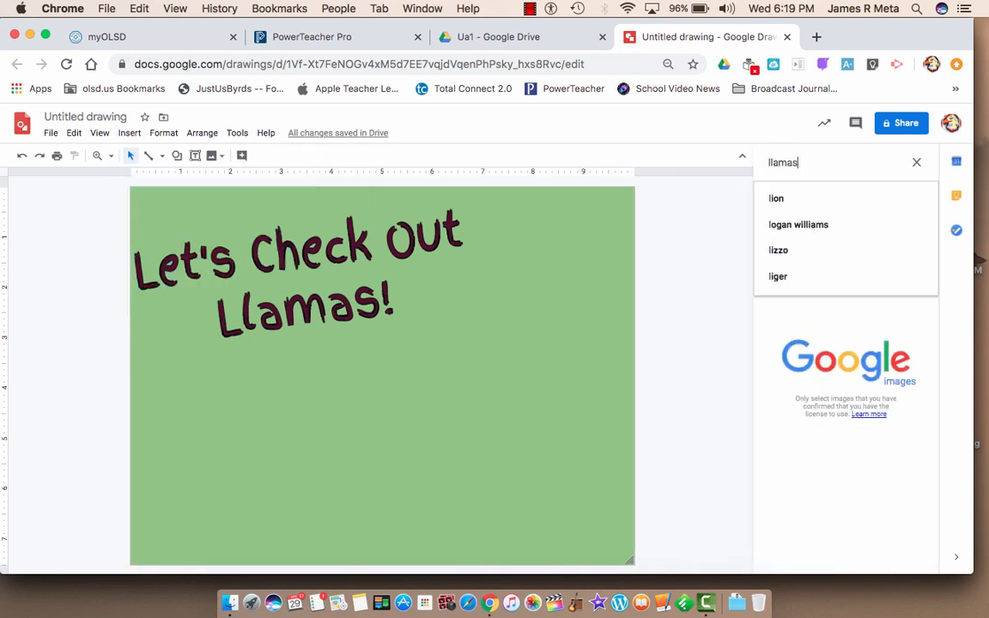
key("Return")
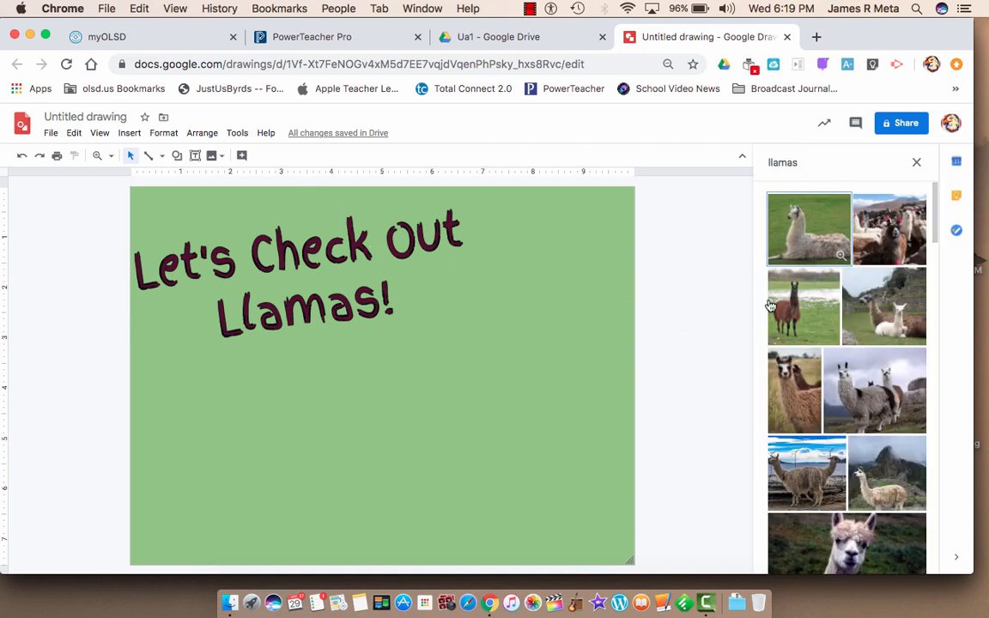
left_click(771, 306)
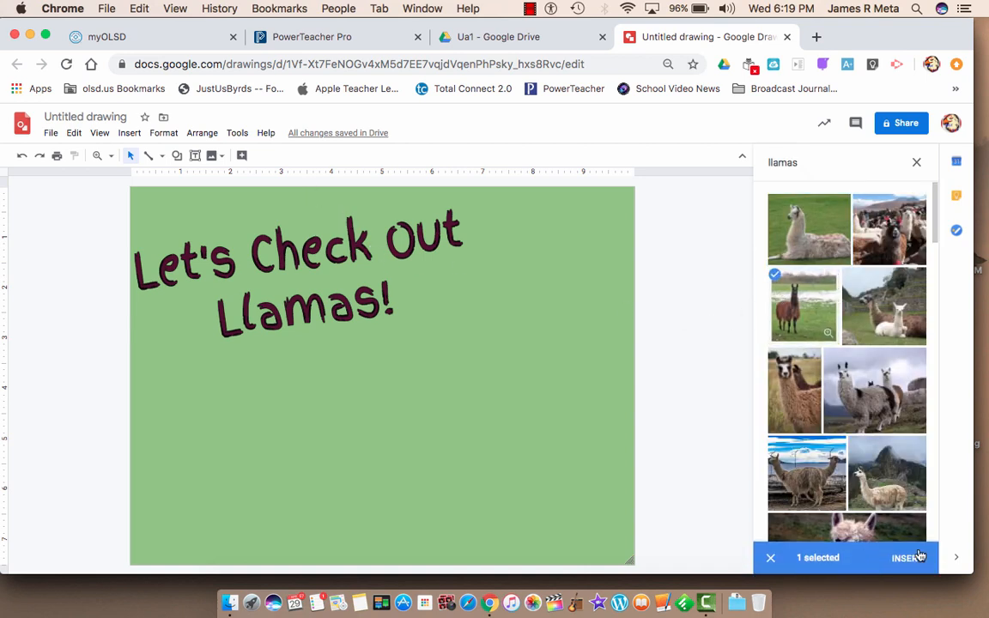
left_click(910, 557)
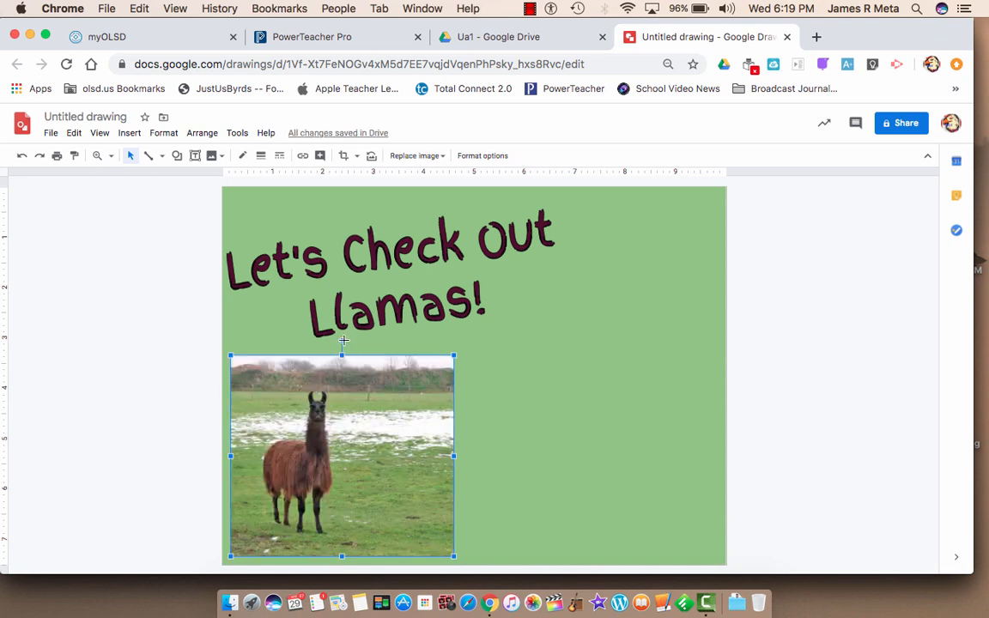
- Shrink the llama picture to about 3 inches wide and position it to the right of the title
left_click_drag(338, 380, 589, 408)
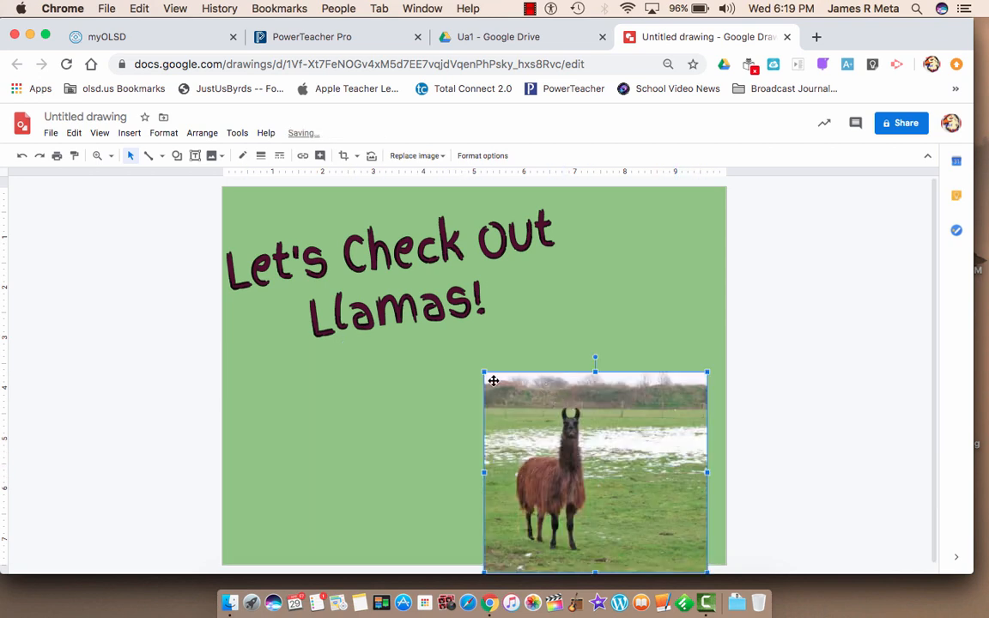
left_click_drag(485, 372, 613, 256)
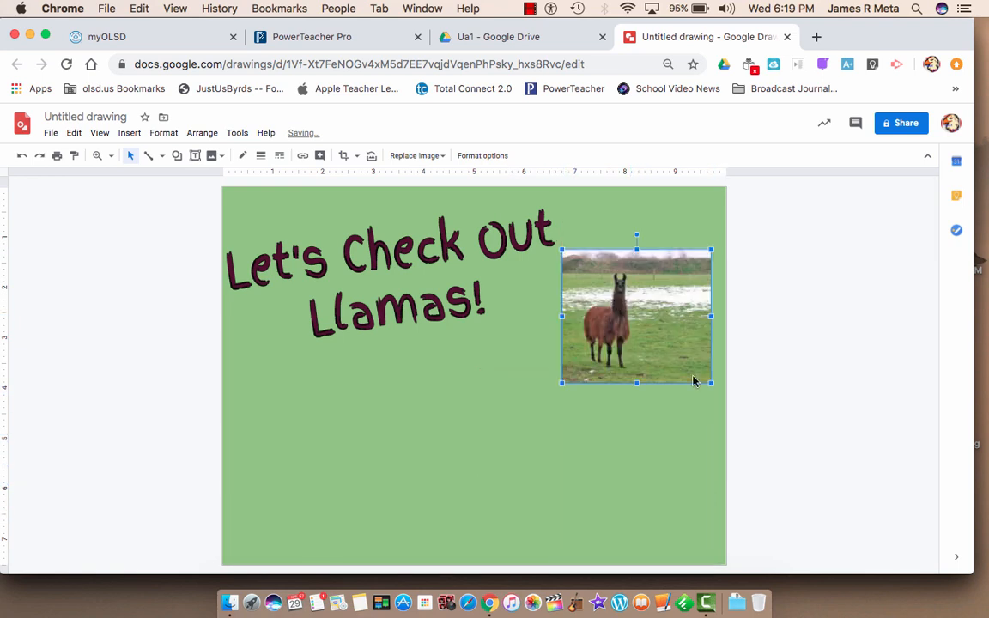
left_click(332, 354)
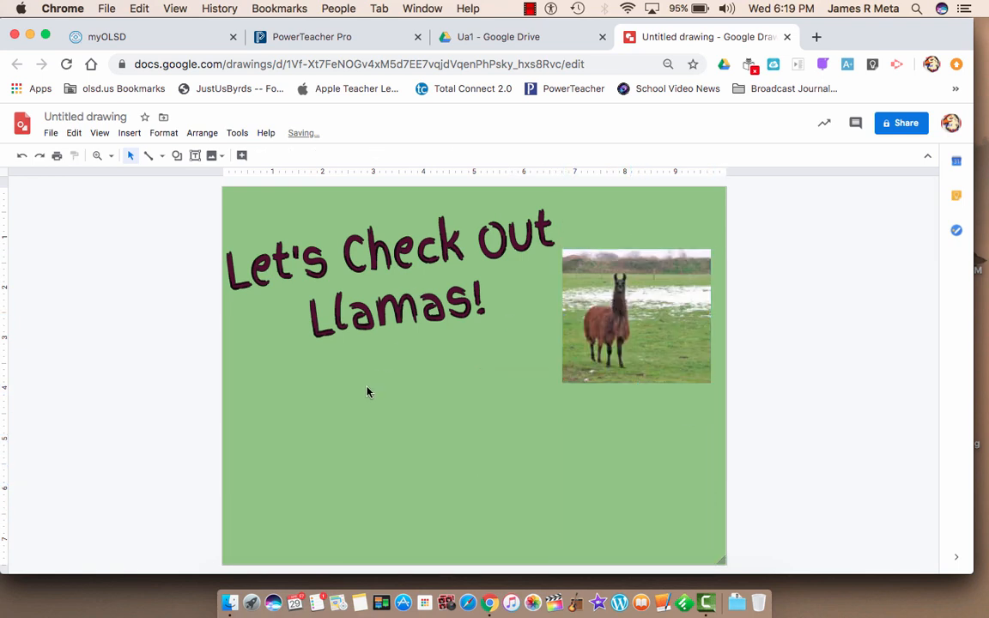
- Search the web for more llama images and insert the close-up picture of the white llama with the tufted head
left_click(131, 136)
mouse_move(170, 159)
left_click(287, 183)
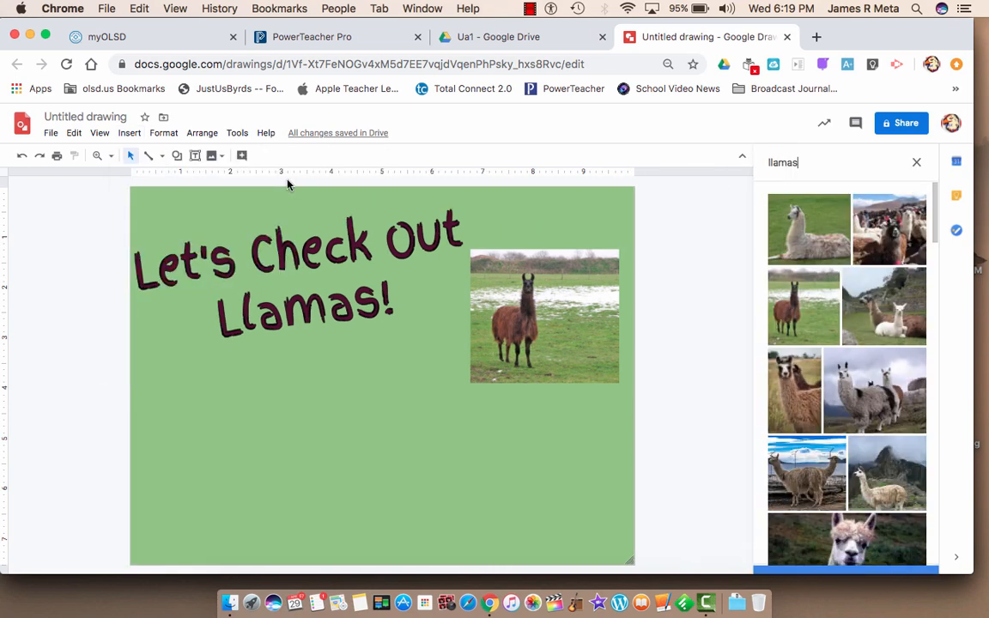
scroll(881, 404, "down", 5)
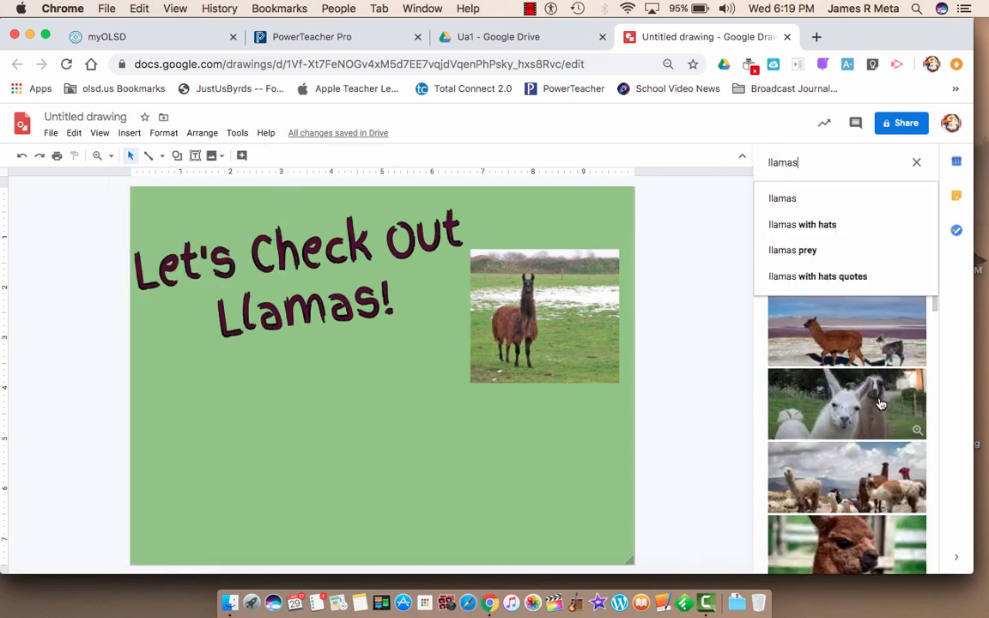
scroll(881, 404, "down", 10)
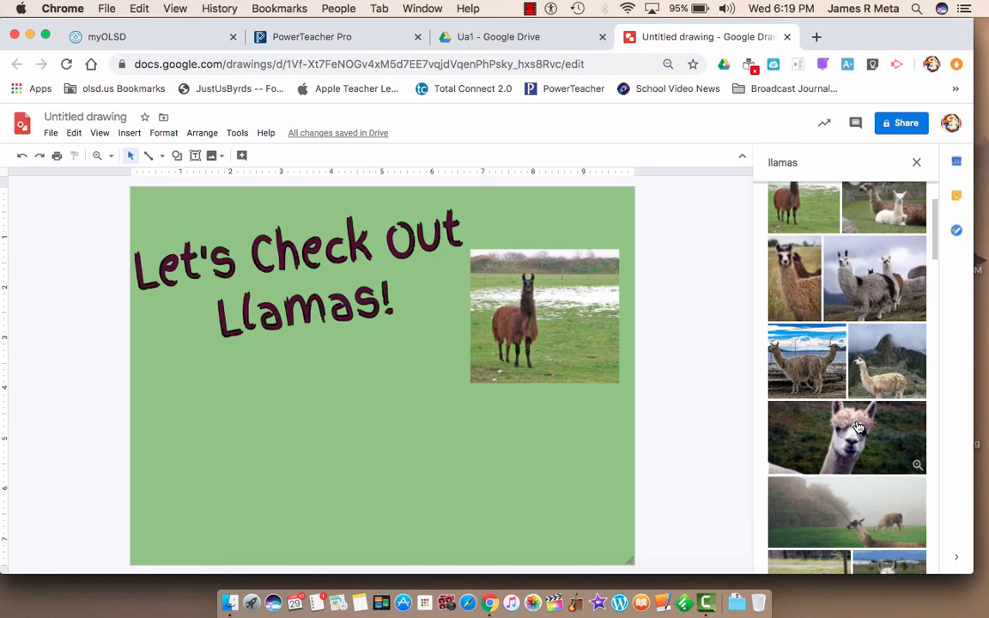
left_click(858, 427)
left_click(904, 558)
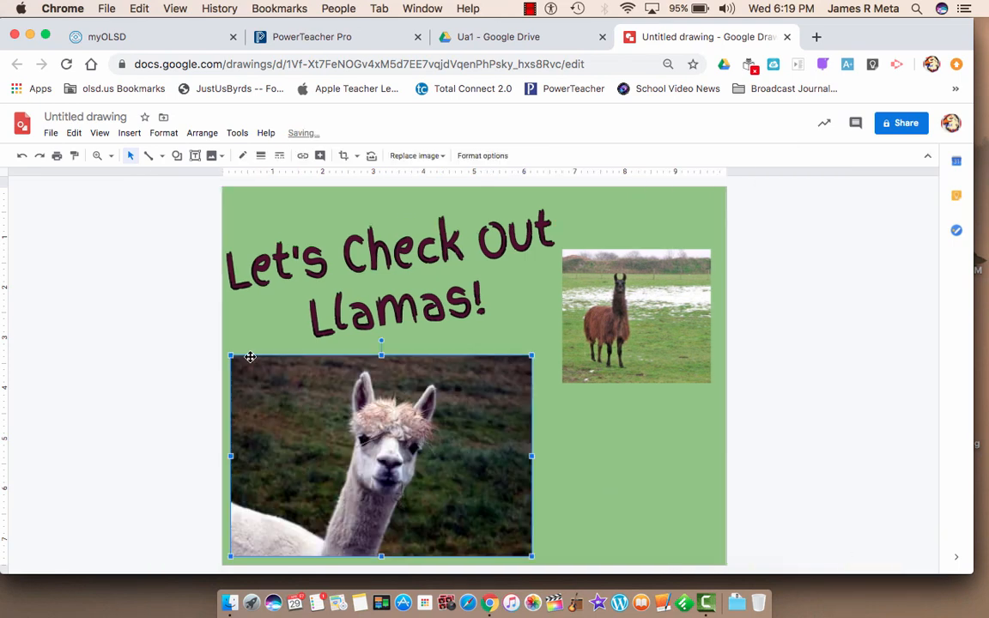
- Shrink the white llama picture to about 3.7 inches wide, move the brown llama picture below the title, and overlap the two pictures
left_click_drag(260, 384, 342, 459)
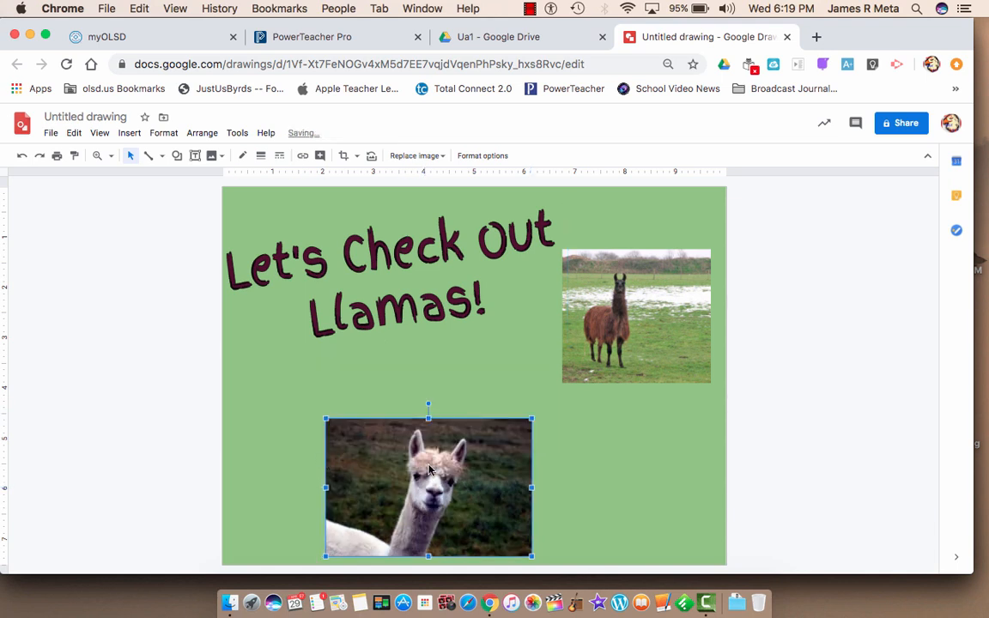
left_click_drag(430, 469, 501, 395)
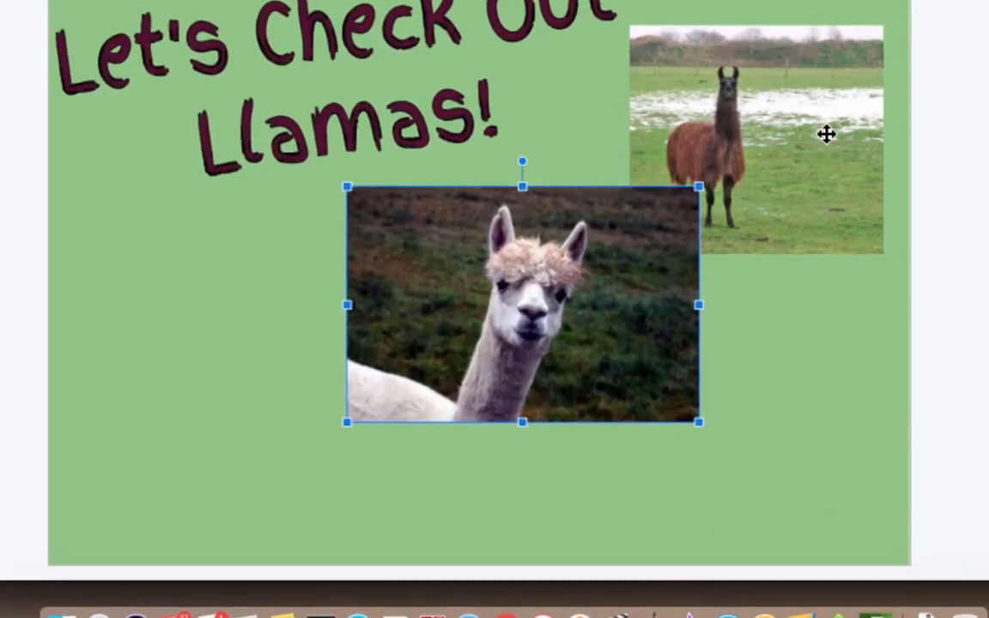
left_click_drag(808, 112, 254, 326)
left_click_drag(455, 283, 350, 415)
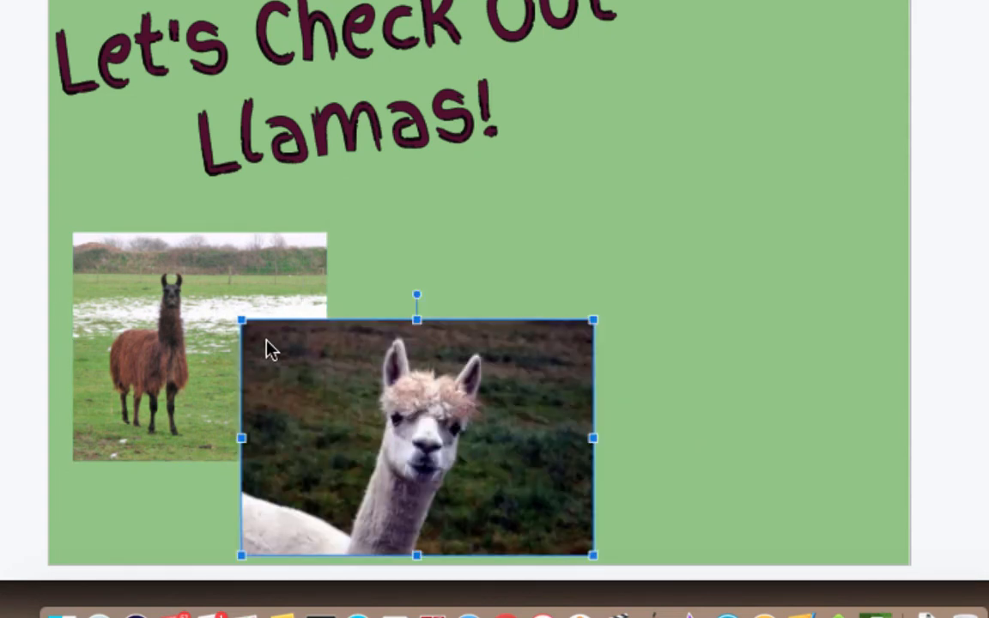
left_click_drag(240, 321, 278, 368)
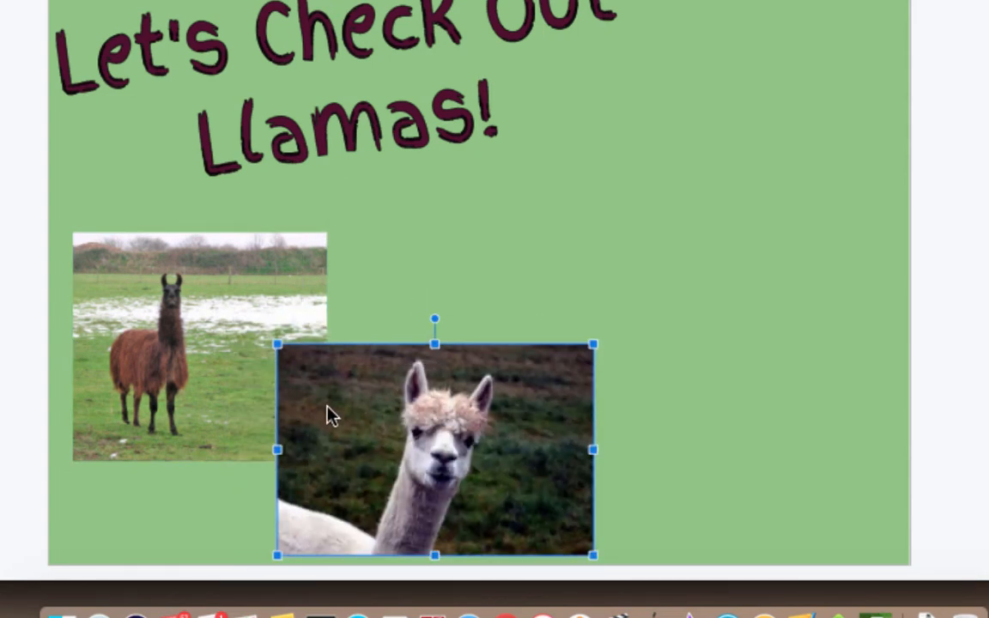
- Send the white llama picture to the back, behind the brown llama picture, and undo that order change
right_click(304, 402)
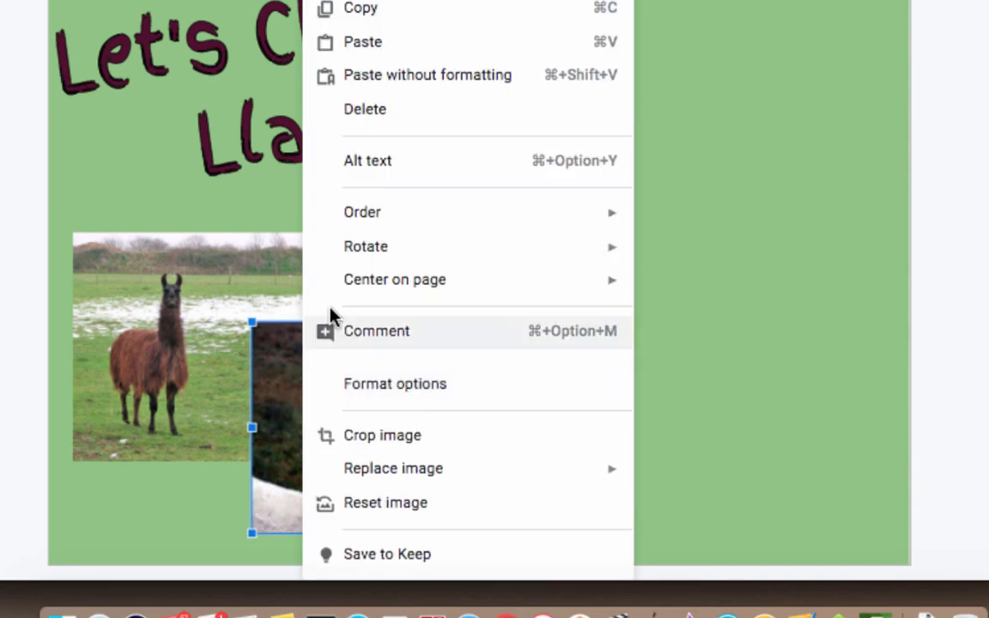
mouse_move(367, 230)
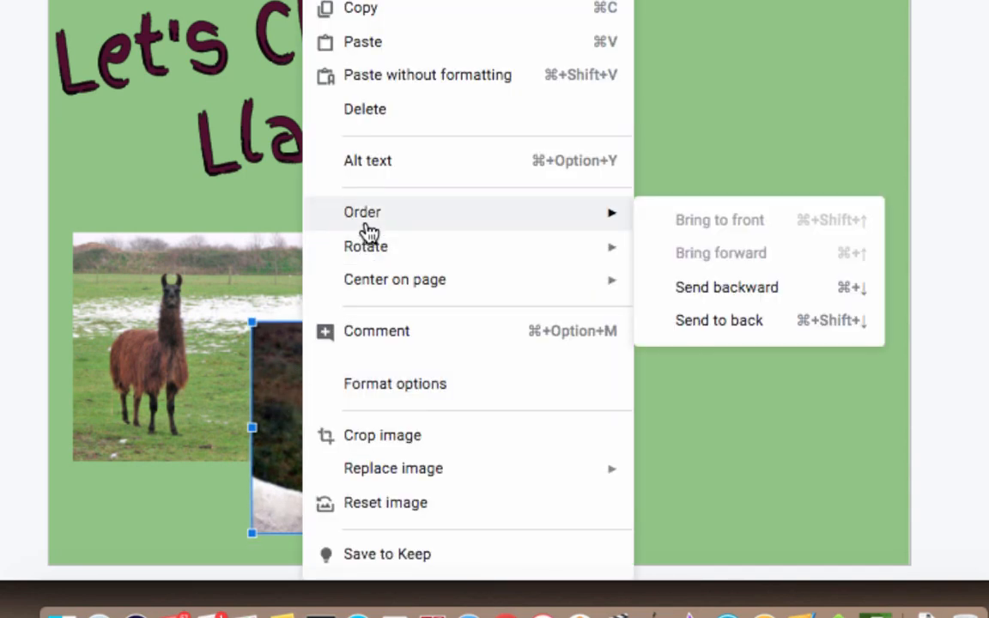
left_click(702, 323)
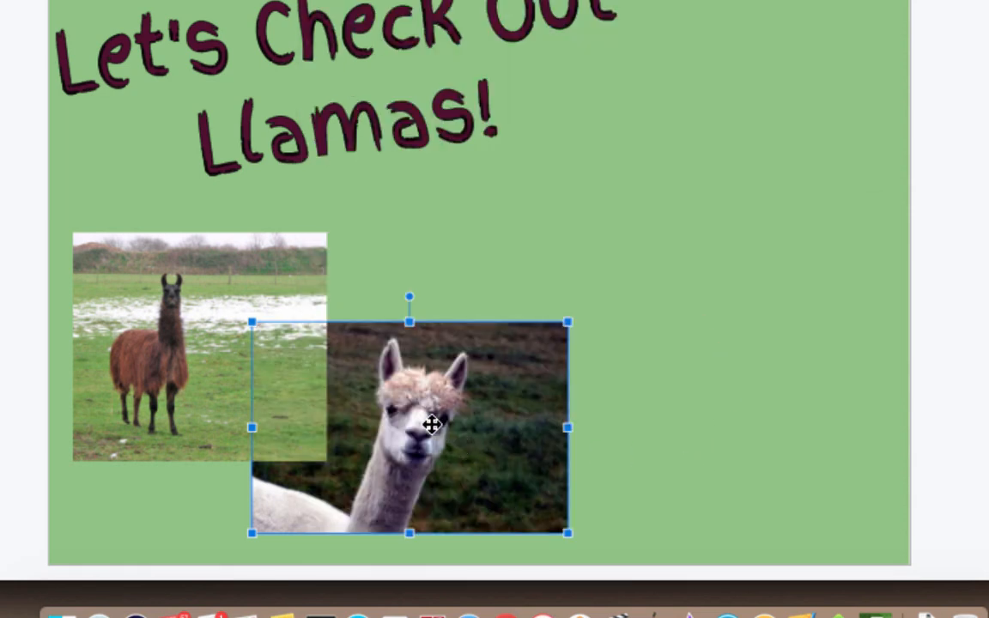
key("super+z")
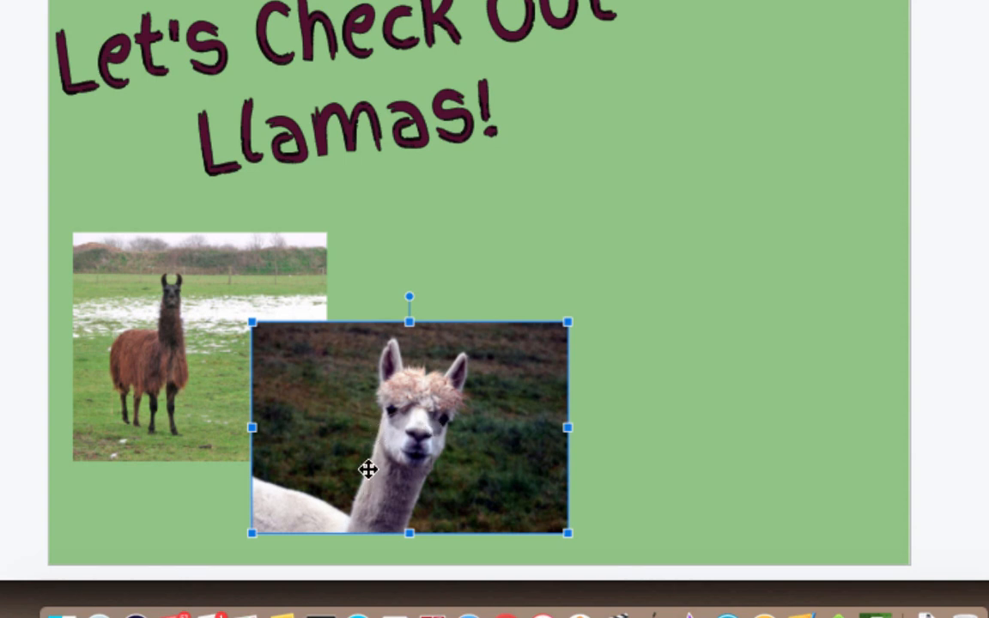
- Move the white llama picture to the right of the title and the brown llama picture to the canvas's lower-left area
left_click_drag(368, 468, 667, 215)
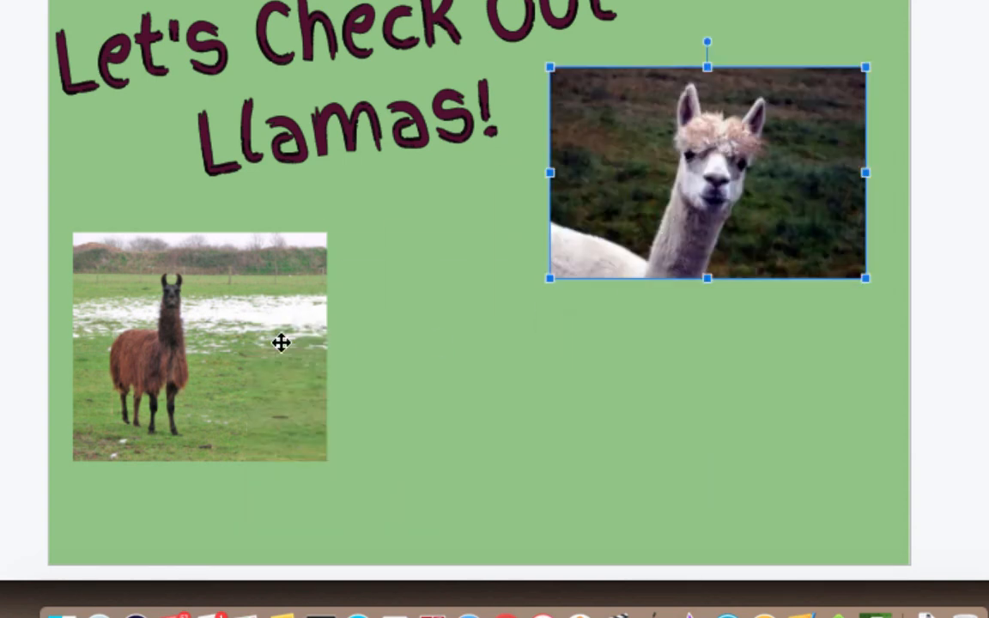
left_click_drag(181, 348, 207, 428)
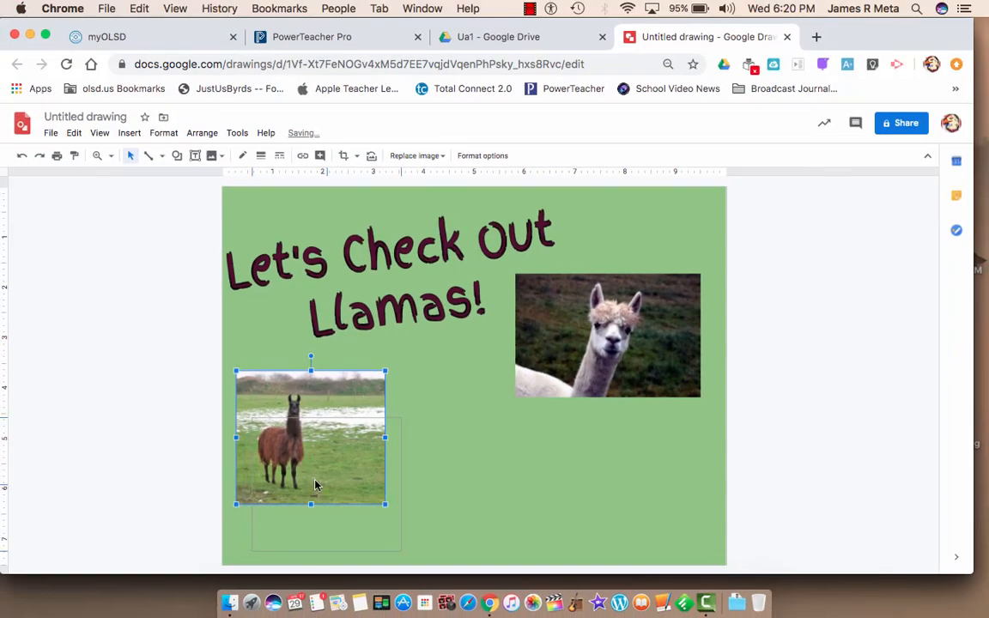
left_click_drag(316, 485, 315, 487)
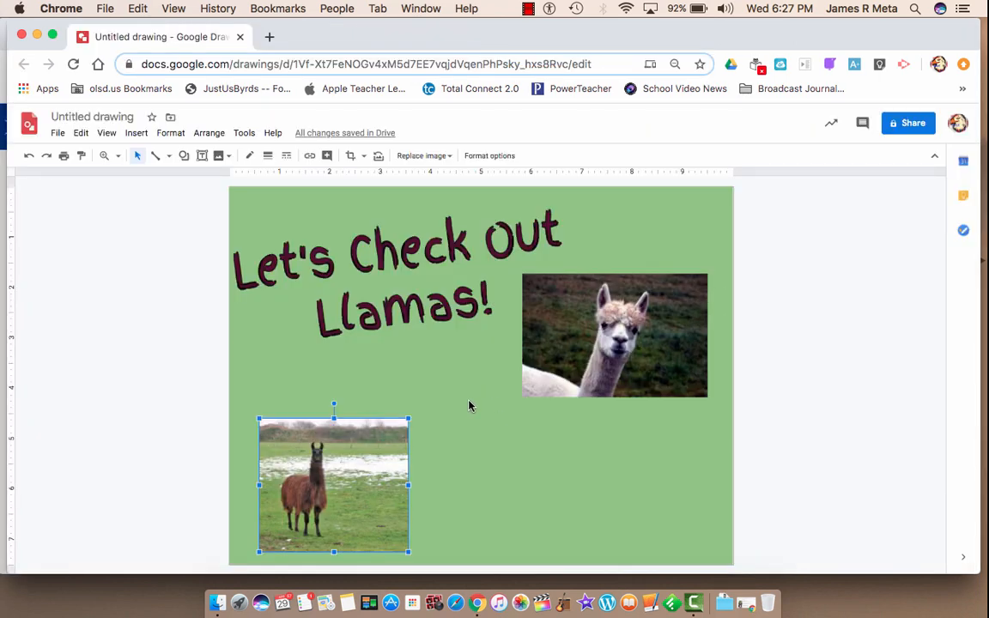
- Insert word art reading "Check out this llama's grin..." on two lines, breaking after "this"
left_click(467, 405)
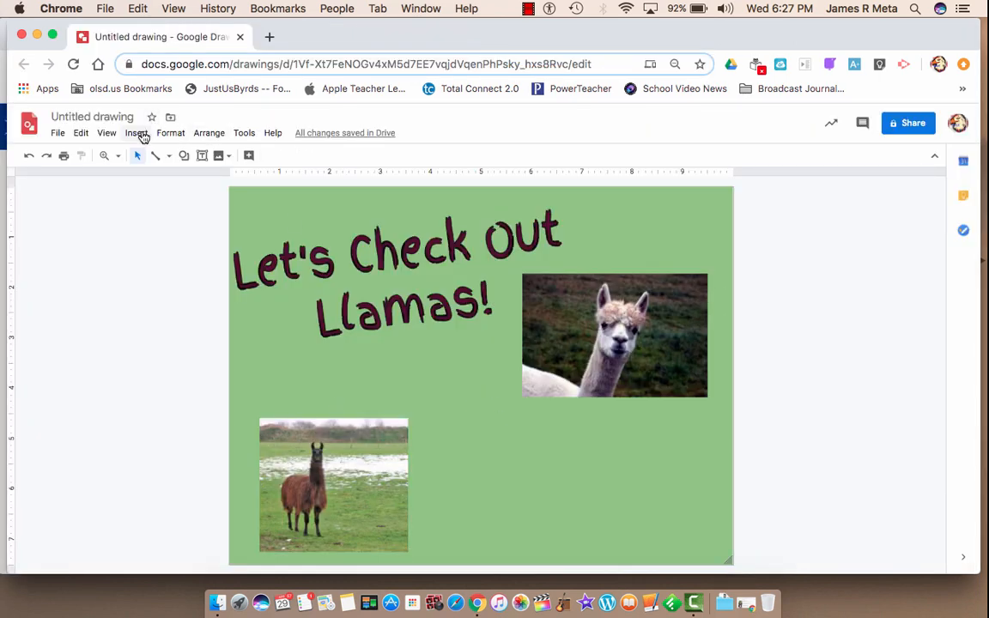
left_click(139, 135)
left_click(161, 274)
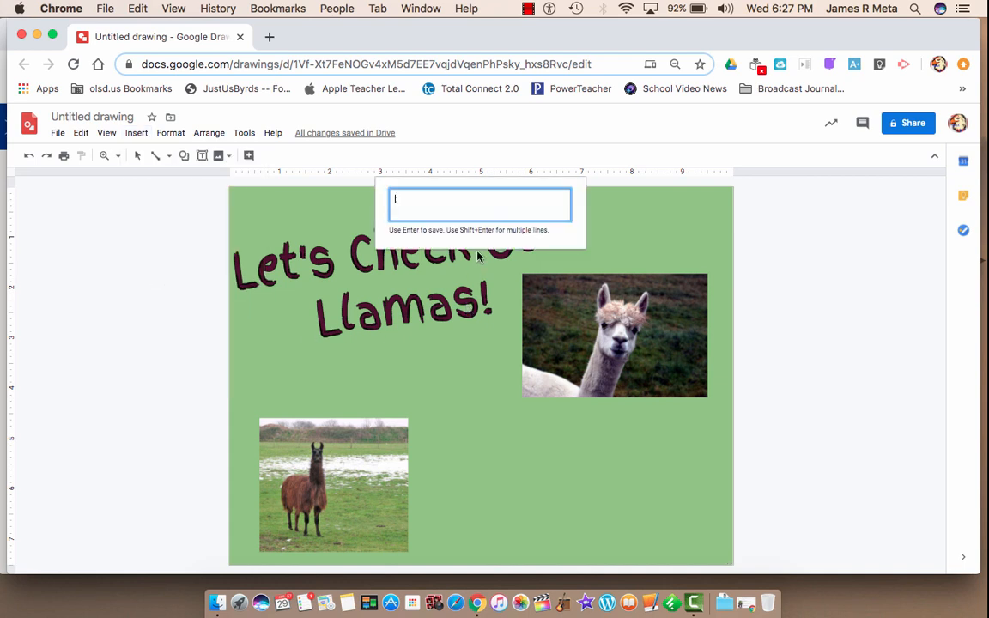
type("Check out this")
key("shift+Return")
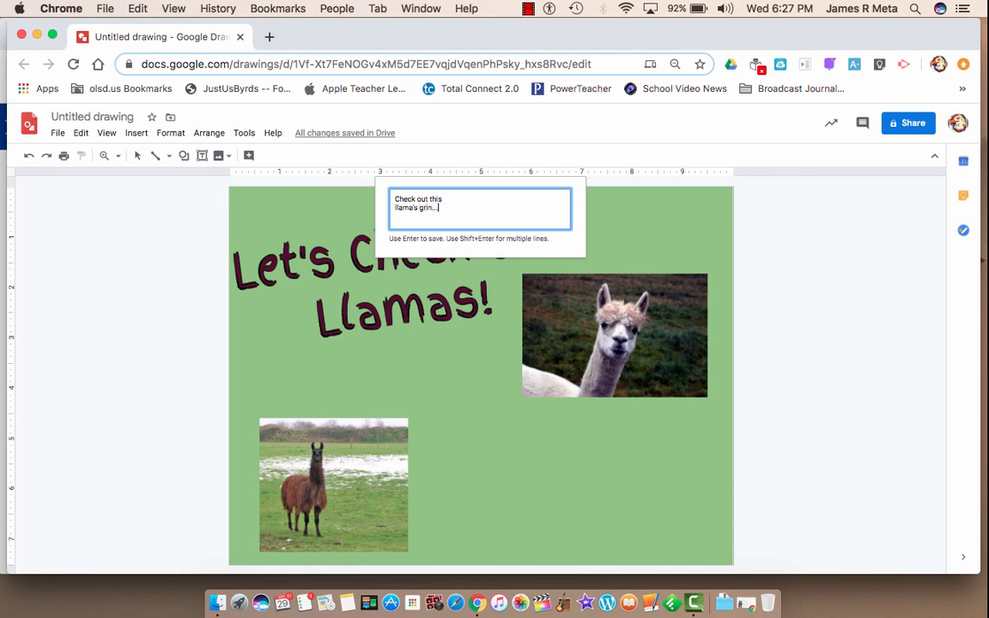
key("Return")
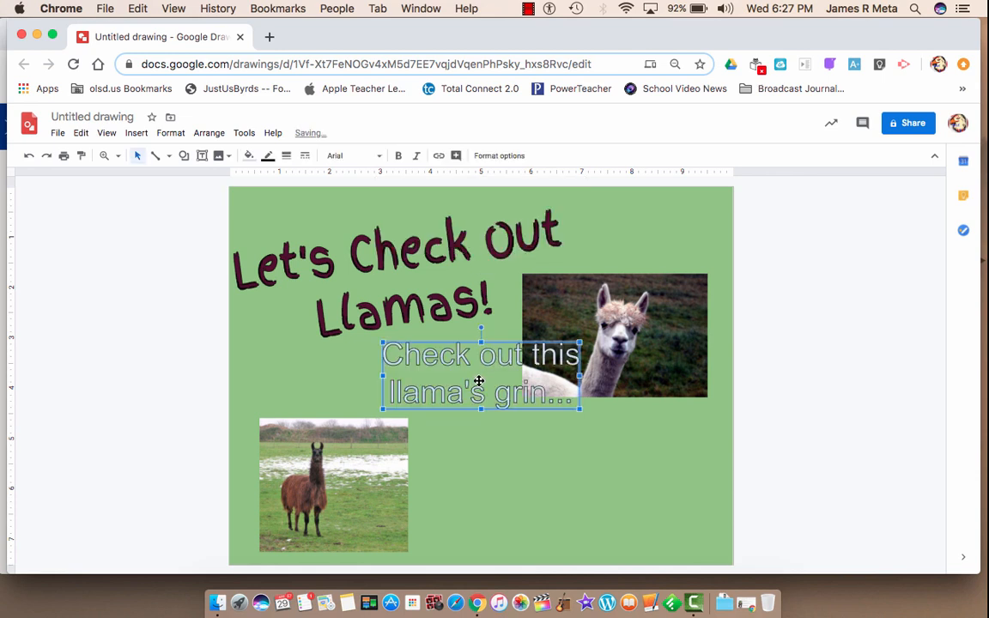
- Scale the "Check out this llama's grin..." word art down to about 2.3 inches wide, just above the white llama picture
left_click_drag(384, 344, 627, 252)
left_click(629, 258)
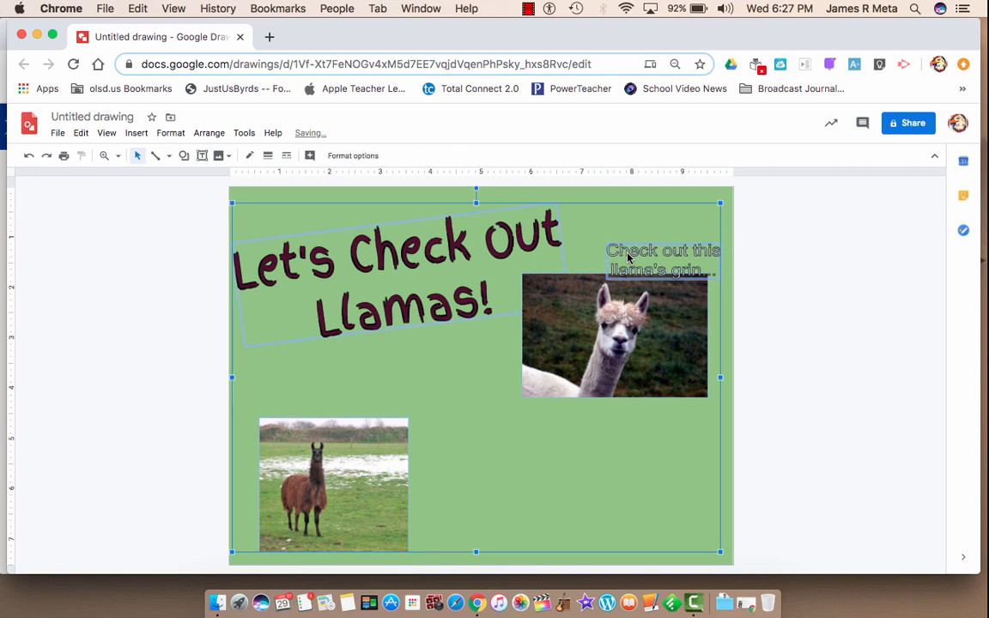
left_click(793, 264)
double_click(700, 263)
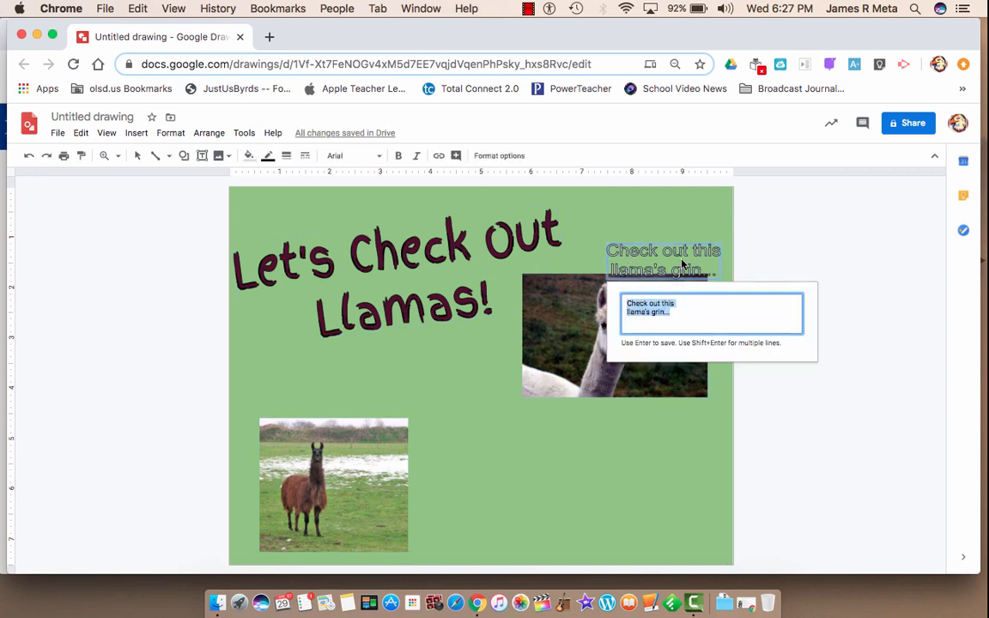
key("Return")
- Try Finger Paint on the caption, settle on the Bevan font, and reposition the caption above the white llama picture
left_click(364, 162)
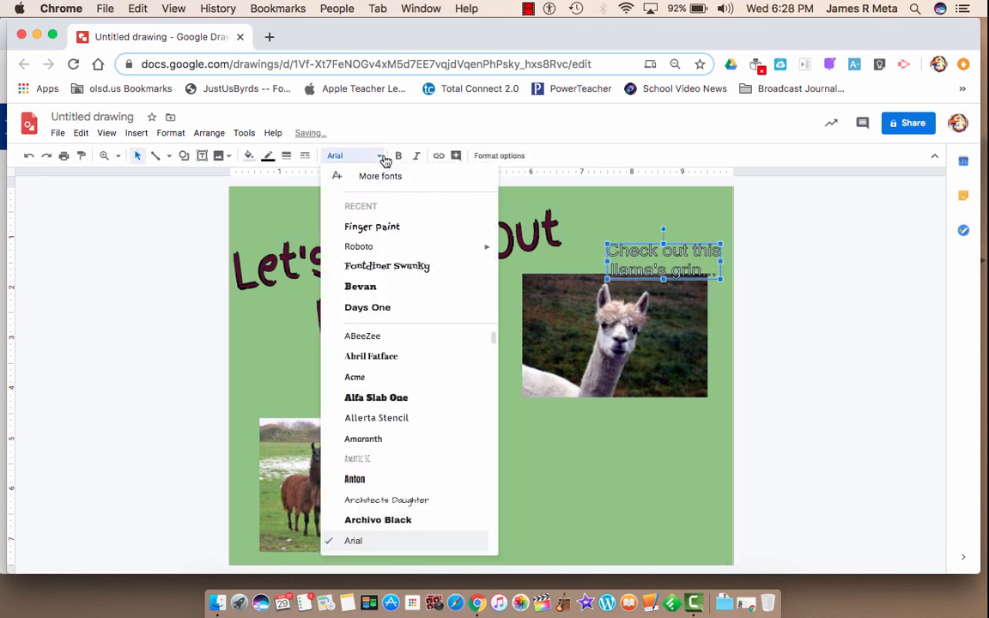
left_click(382, 226)
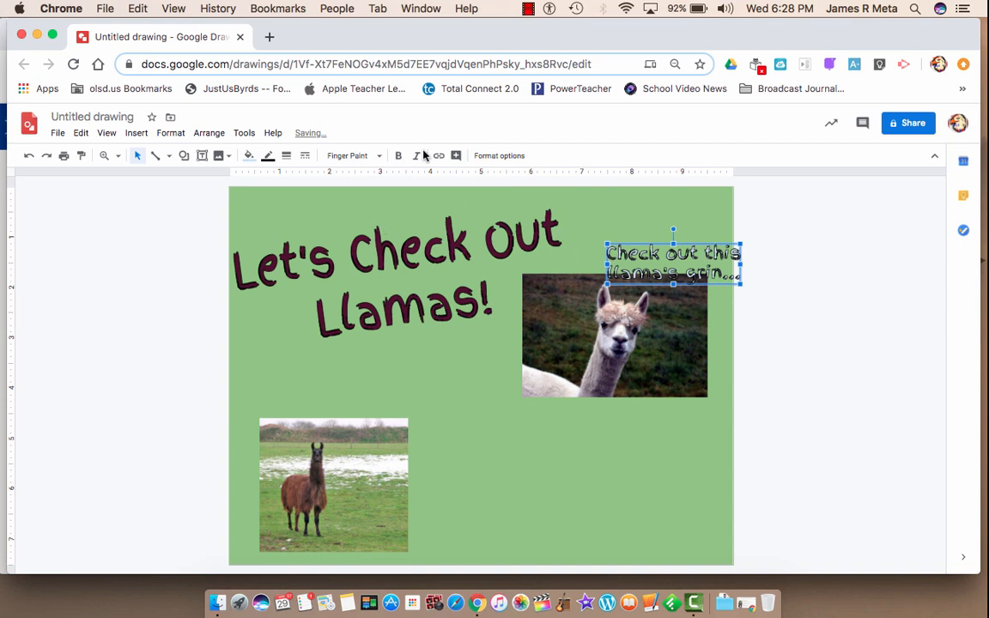
left_click(379, 156)
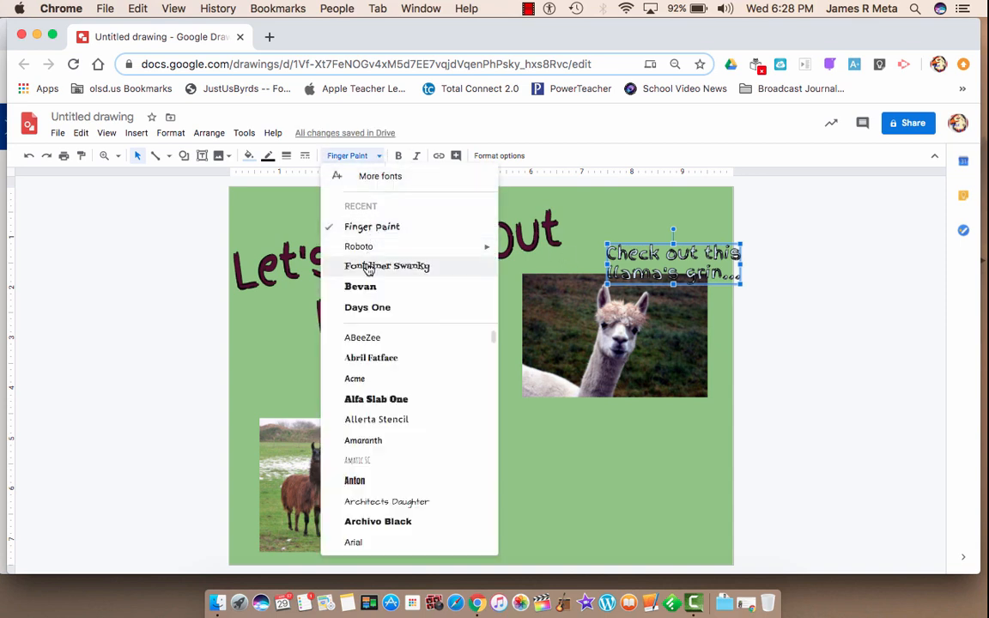
left_click(362, 287)
left_click_drag(621, 268, 557, 256)
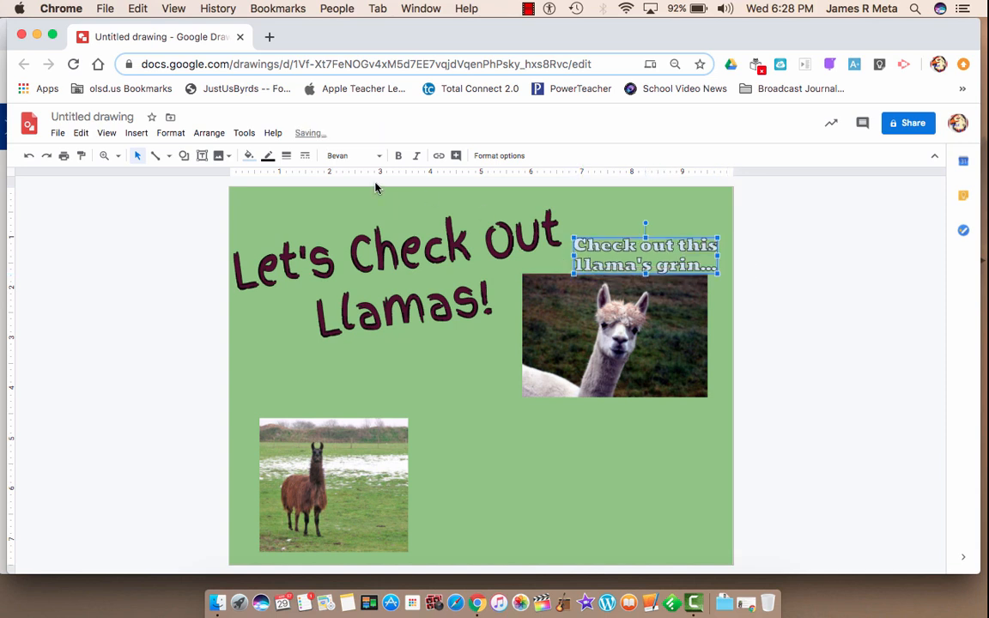
- Try a dark magenta fill on the caption's letters, and settle on blue
left_click(250, 157)
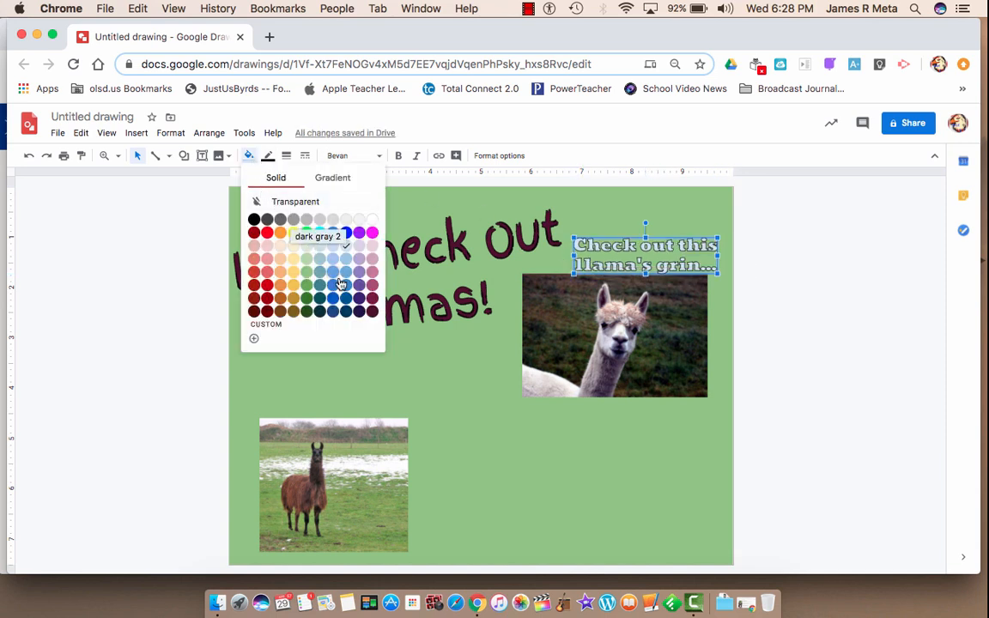
left_click(372, 311)
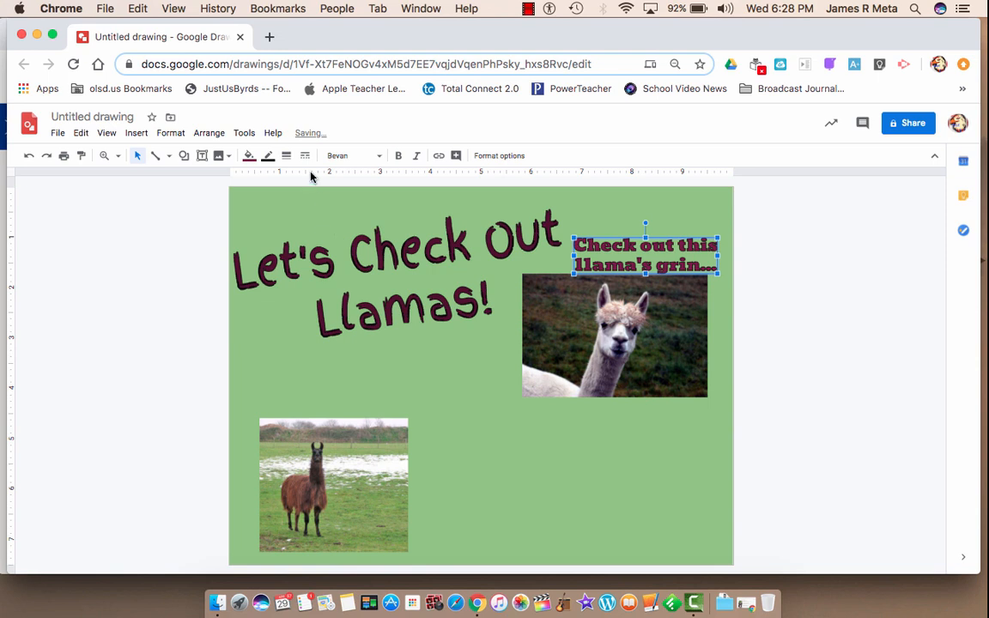
left_click(249, 156)
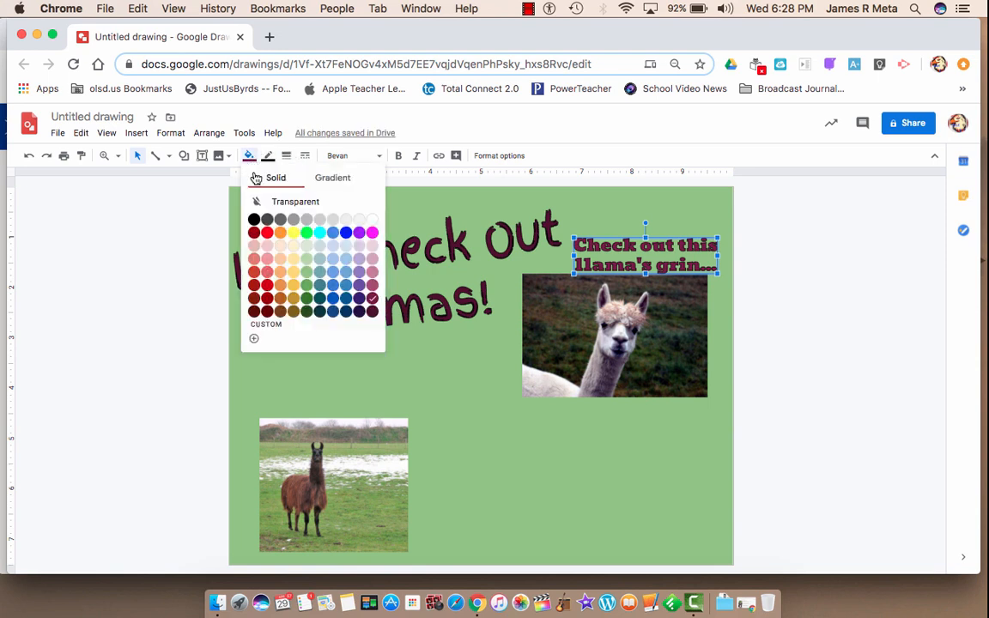
left_click(359, 298)
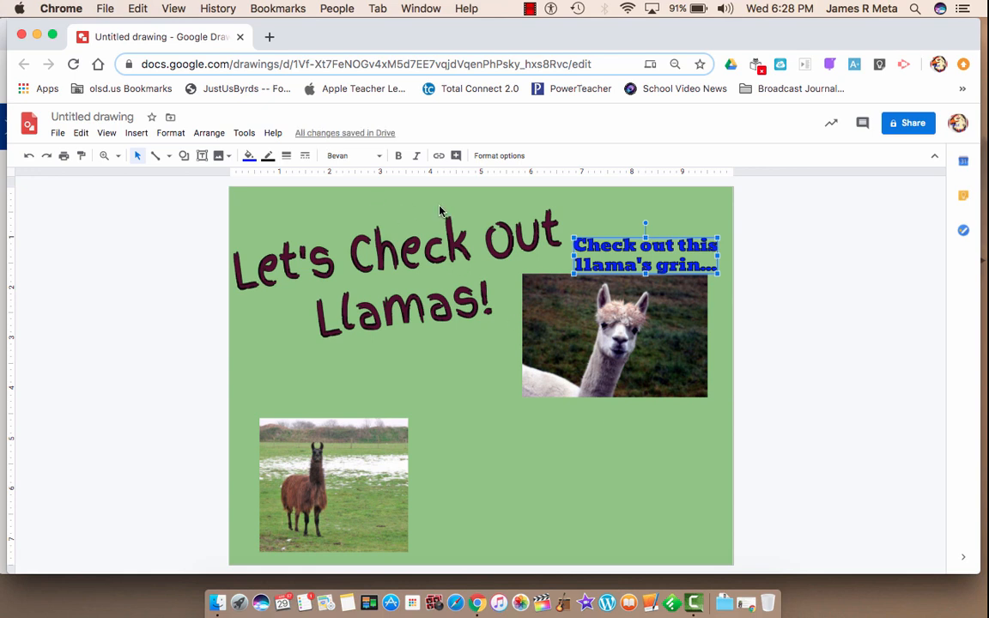
- Give the caption's letters a white outline and try different line weights, keeping the outline thin
left_click(270, 163)
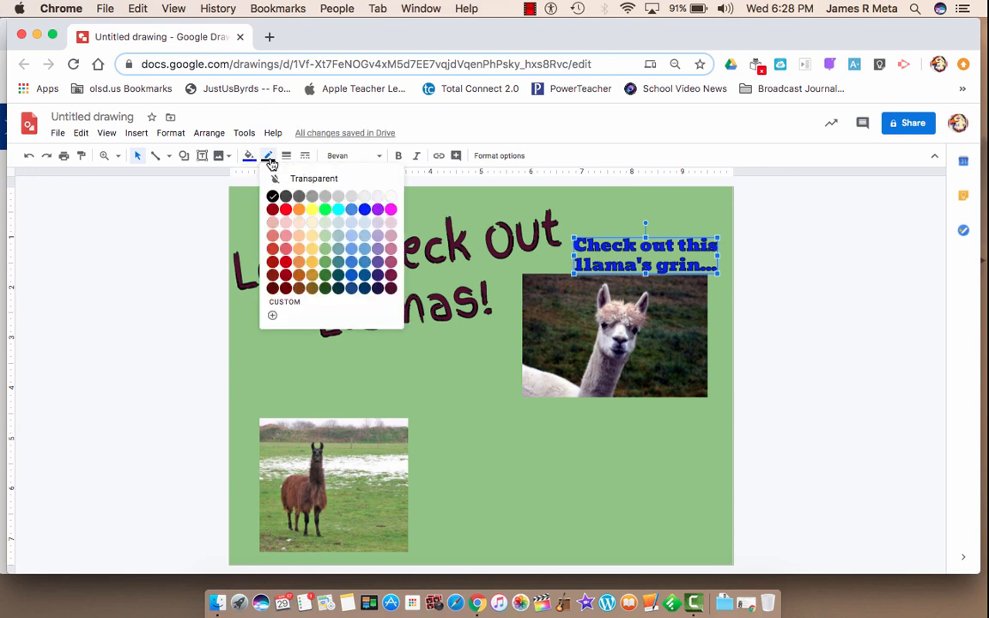
left_click(379, 197)
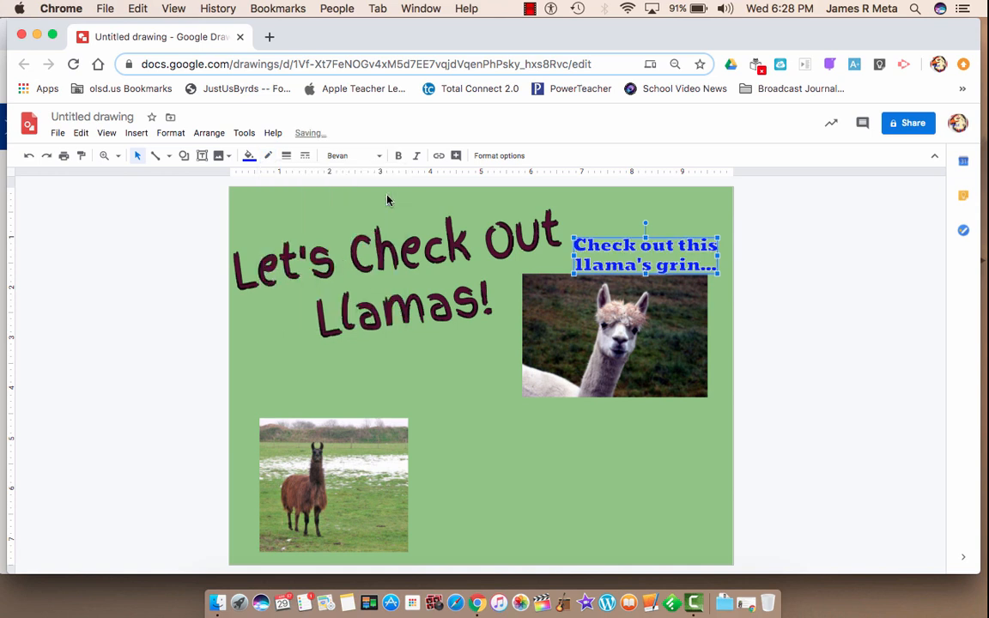
left_click(285, 155)
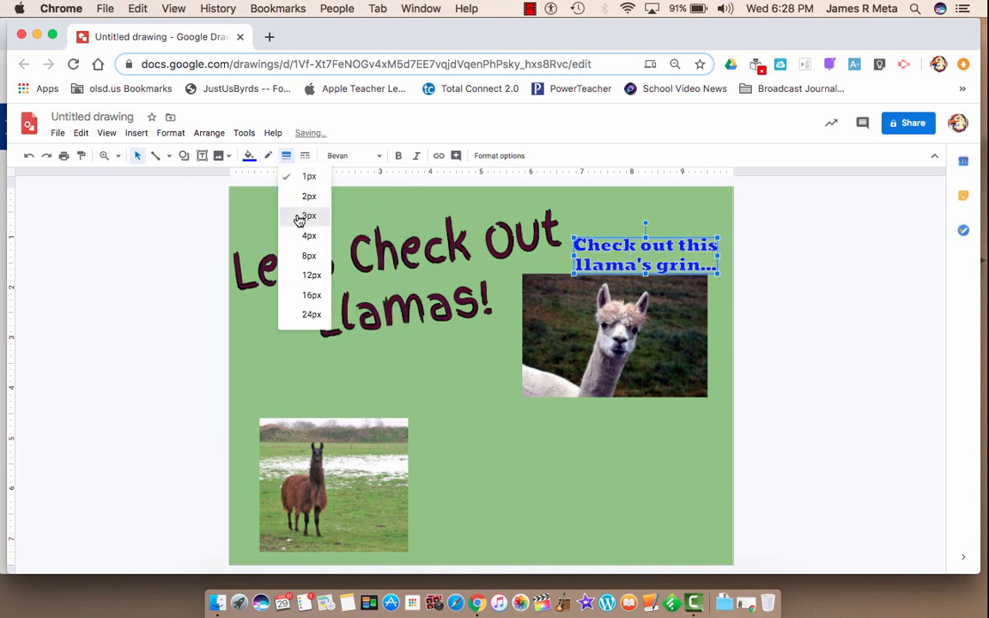
left_click(297, 196)
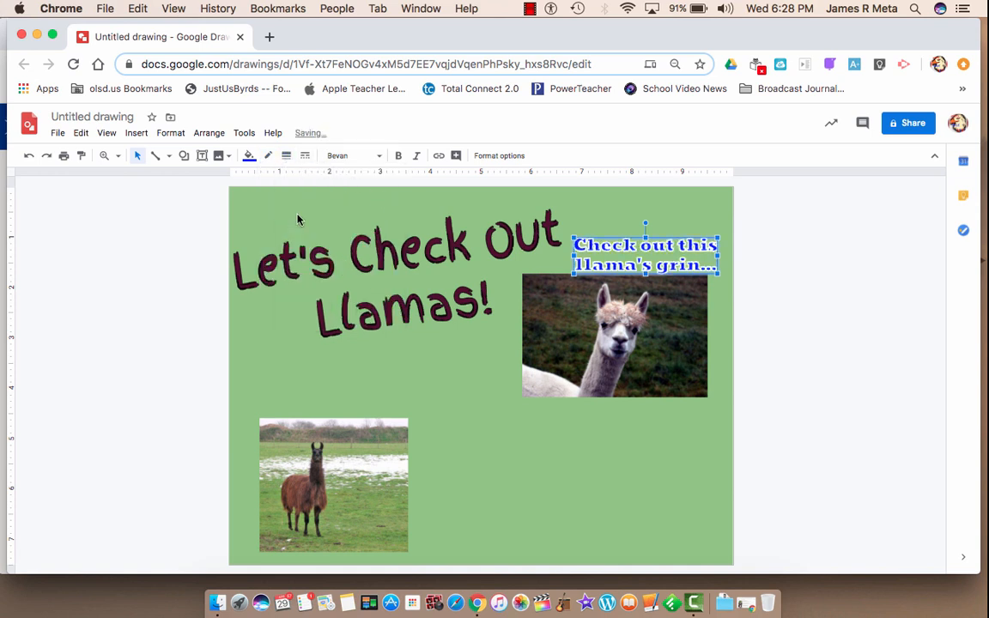
left_click(285, 155)
left_click(299, 180)
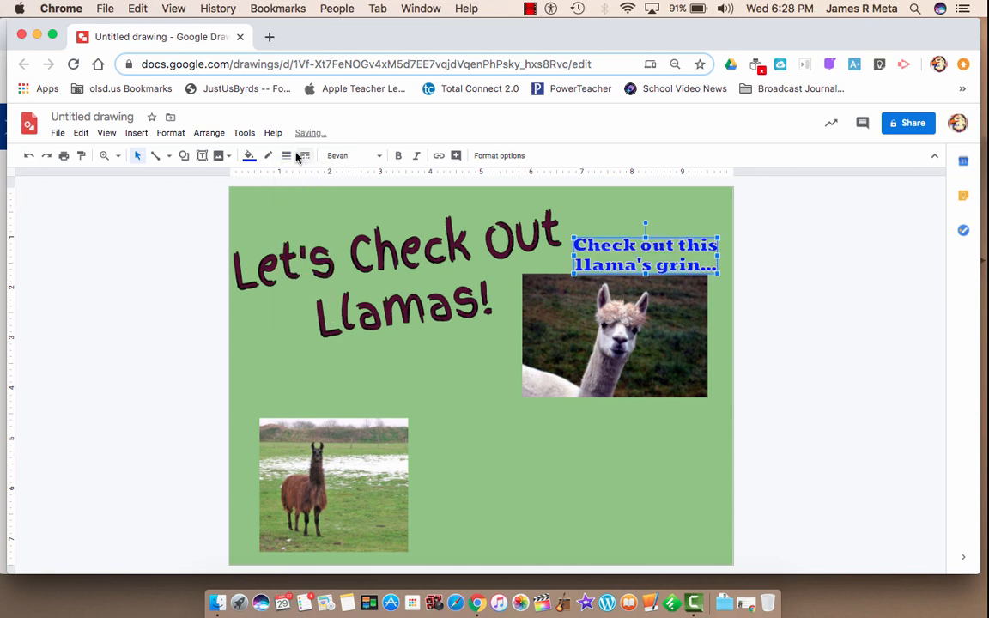
left_click(287, 156)
left_click(294, 177)
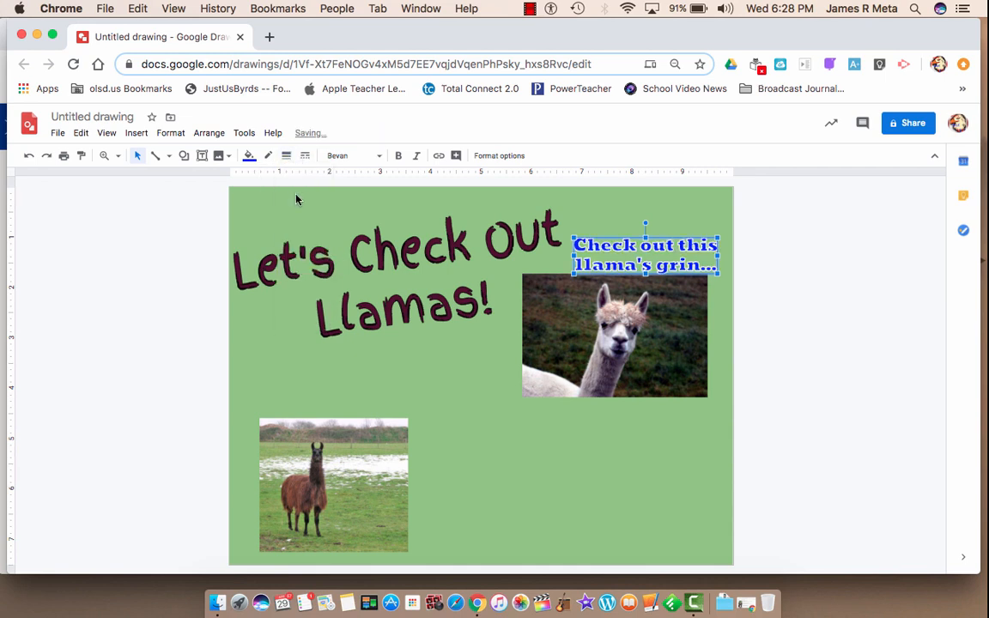
- Copy the "Check out this llama's grin..." caption, paste a duplicate, and place it at the upper edge of the brown llama picture
left_click(515, 456)
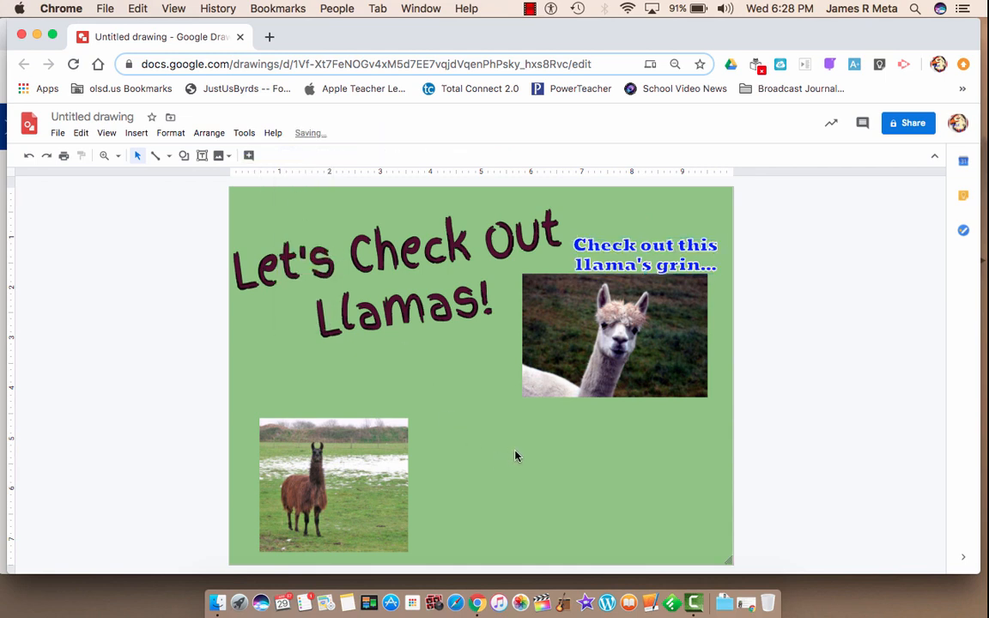
left_click(650, 251)
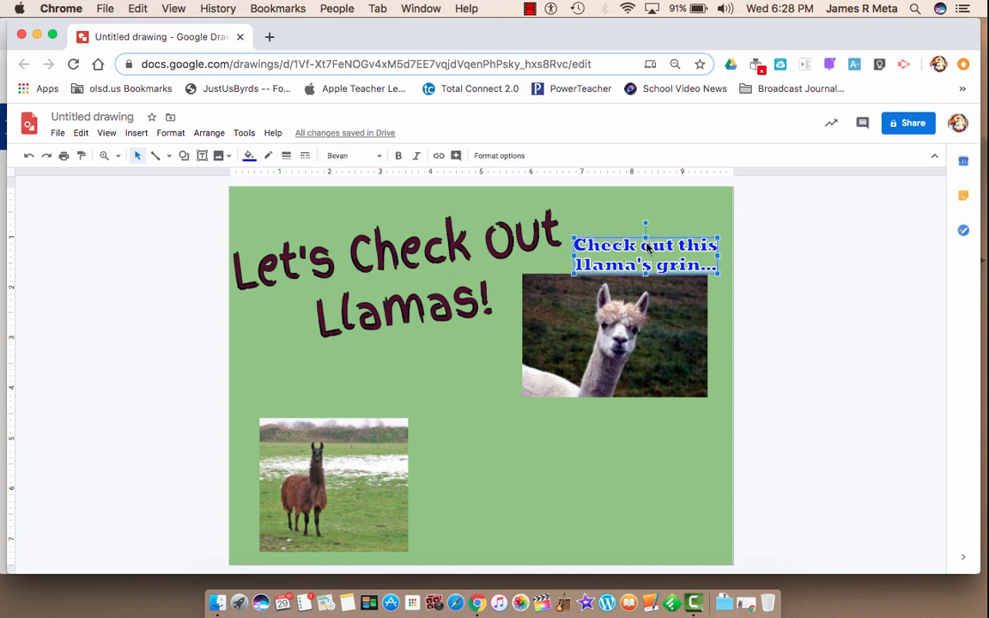
key("super+c")
left_click(81, 133)
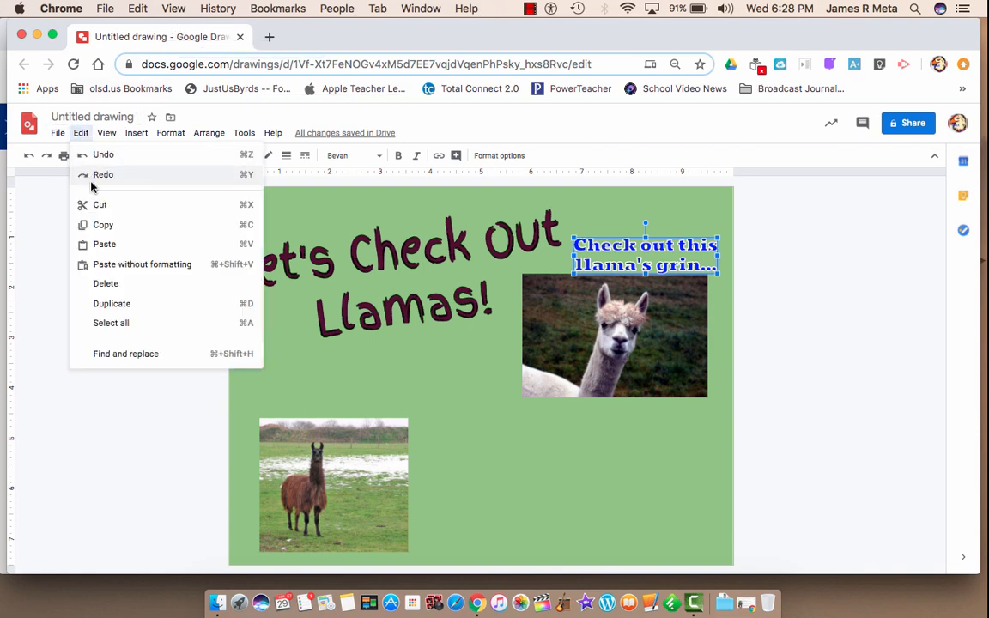
left_click(96, 222)
left_click(292, 380)
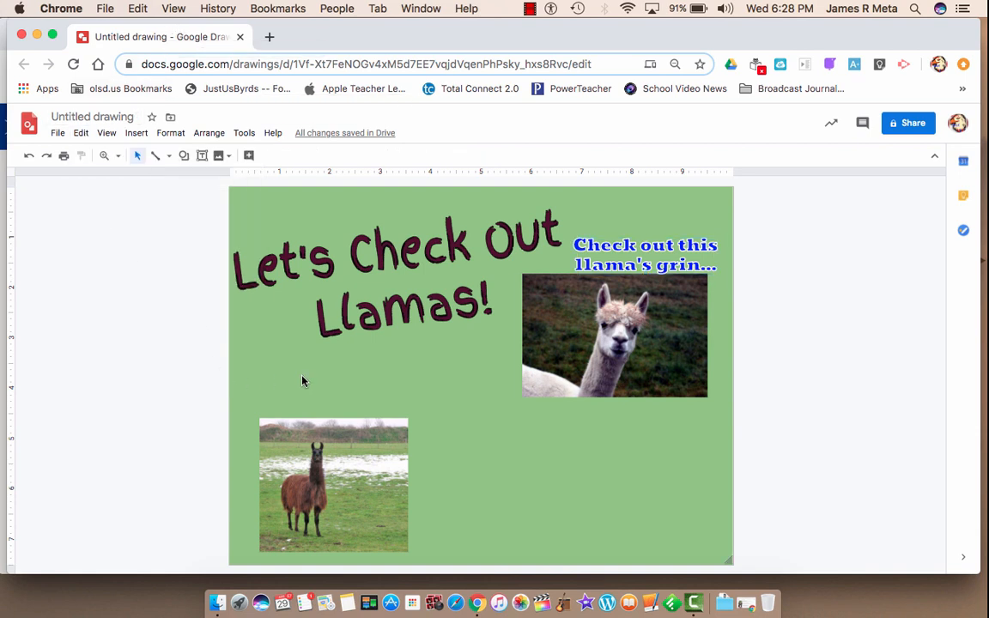
left_click(80, 133)
left_click(93, 243)
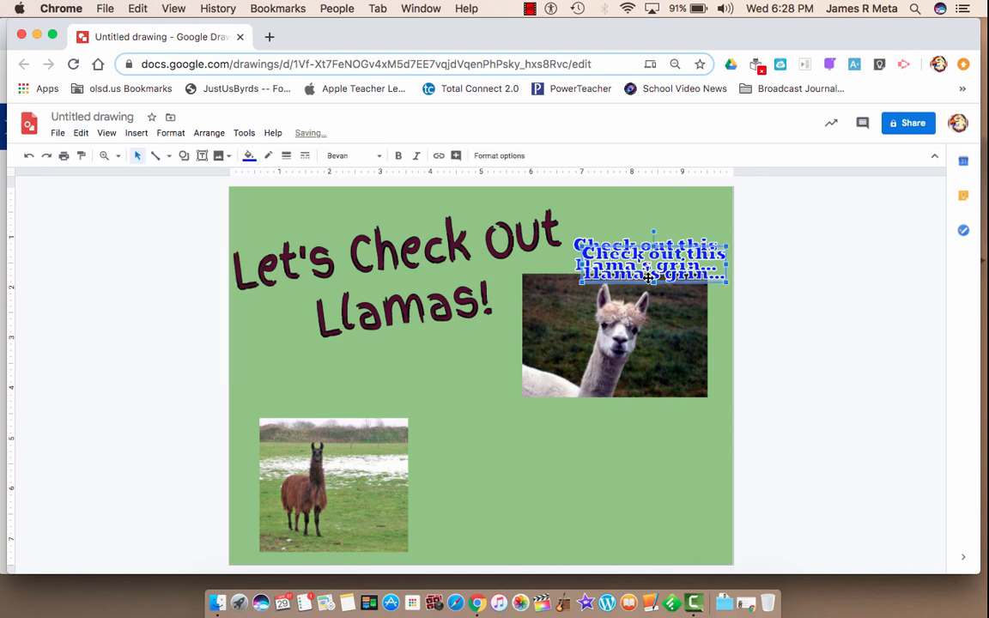
left_click_drag(384, 392, 392, 413)
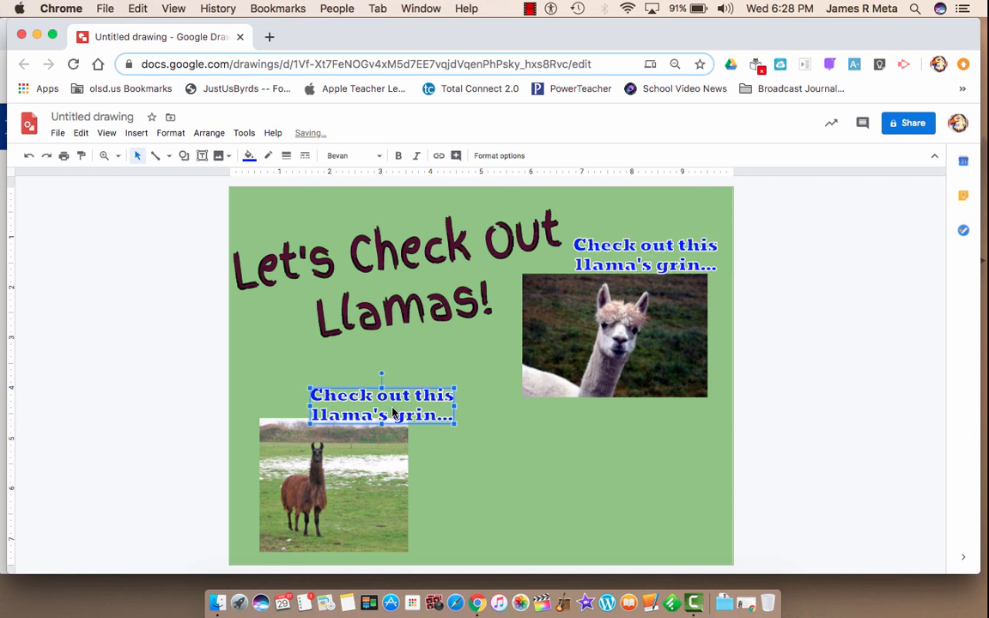
- Change the duplicate caption's text to "A brown llama enjoys it land." on two lines and center it roughly above the brown llama picture
double_click(392, 413)
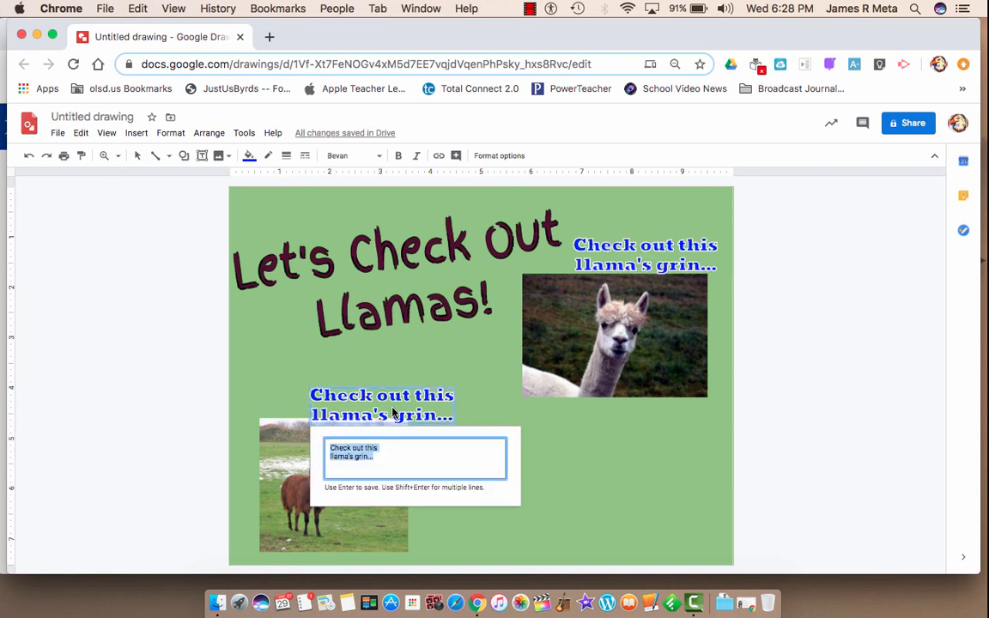
type("A brown llama")
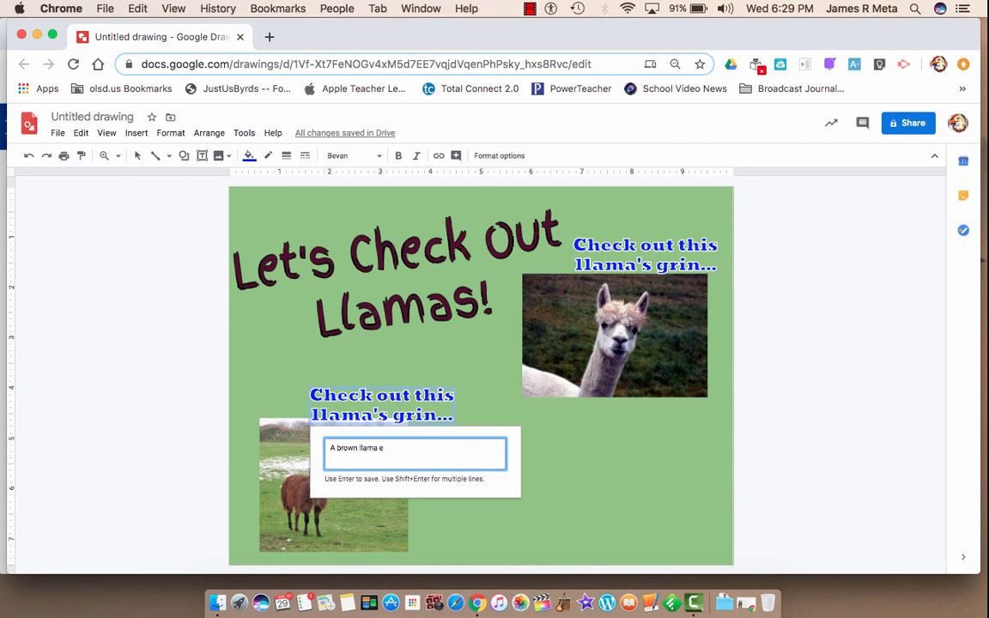
type("e")
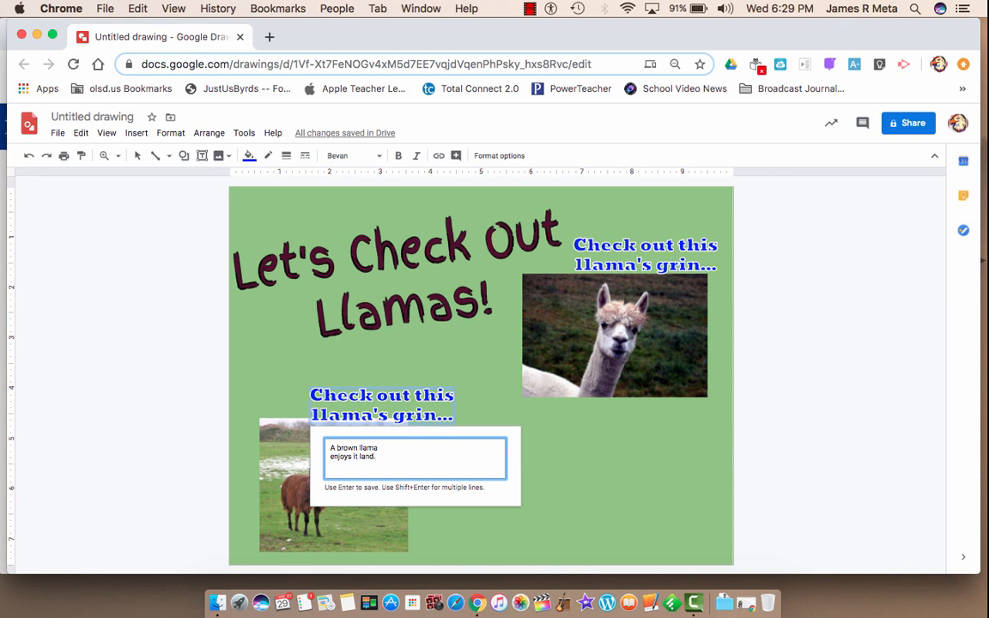
key("Return")
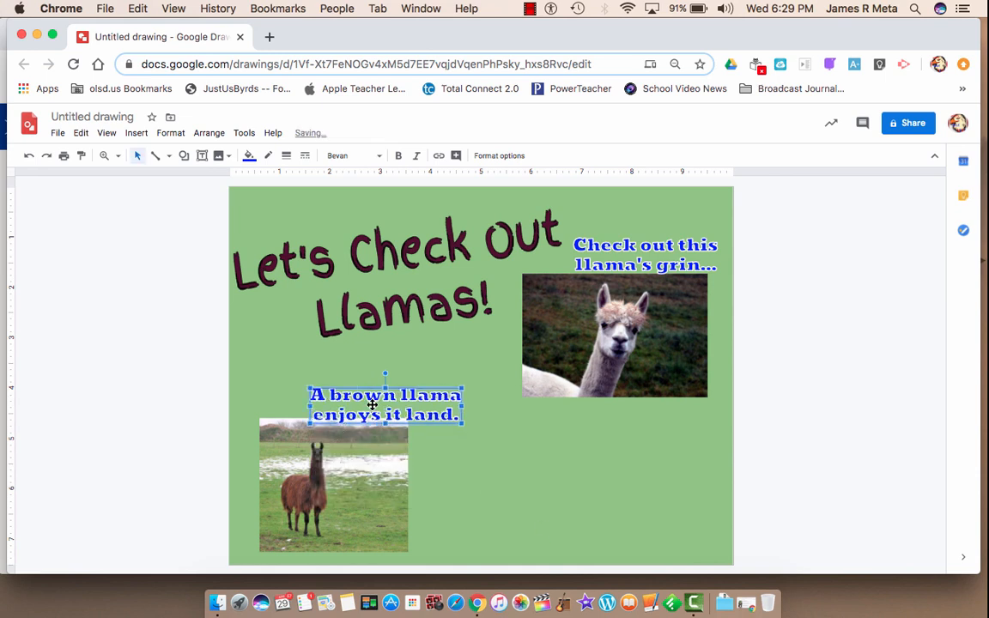
left_click_drag(296, 404, 223, 402)
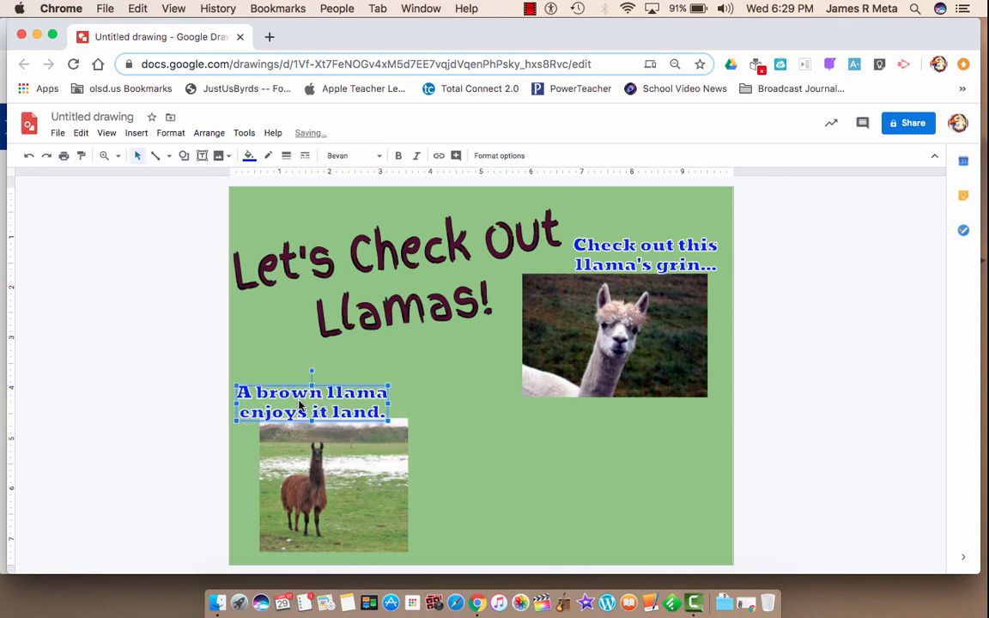
left_click(453, 467)
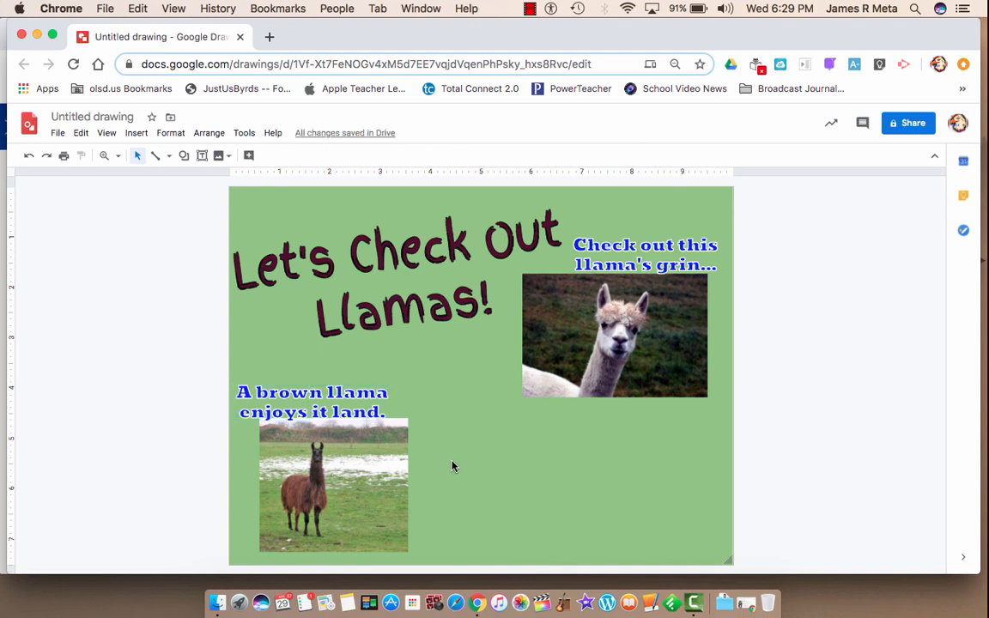
- Check the poster assignment's requirements, and draw a text box about 4.4 by 1.4 inches at the brown llama picture's lower right
key("super+grave")
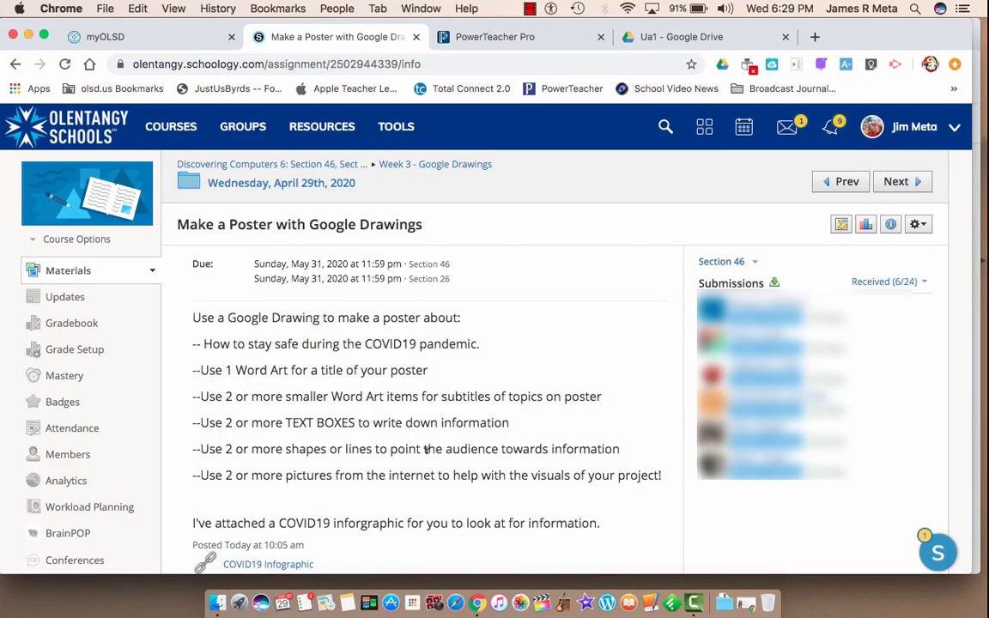
key("super+grave")
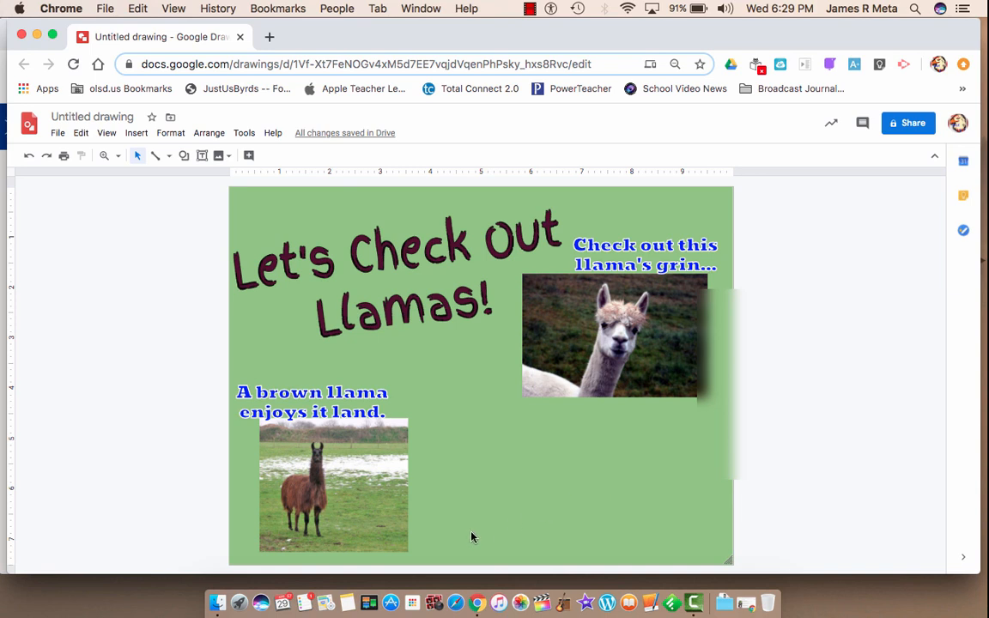
left_click(136, 133)
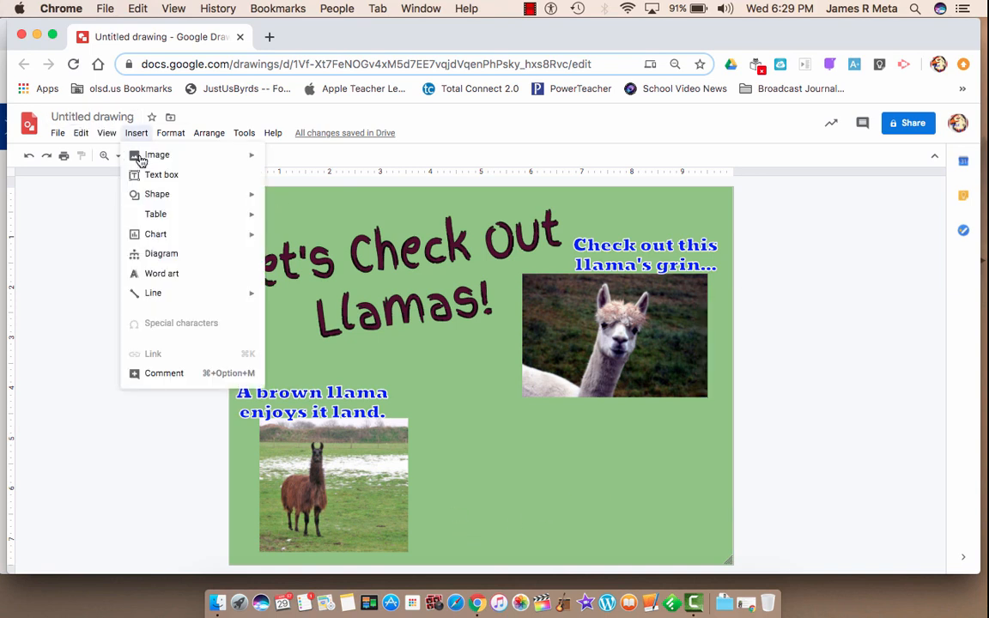
left_click(157, 176)
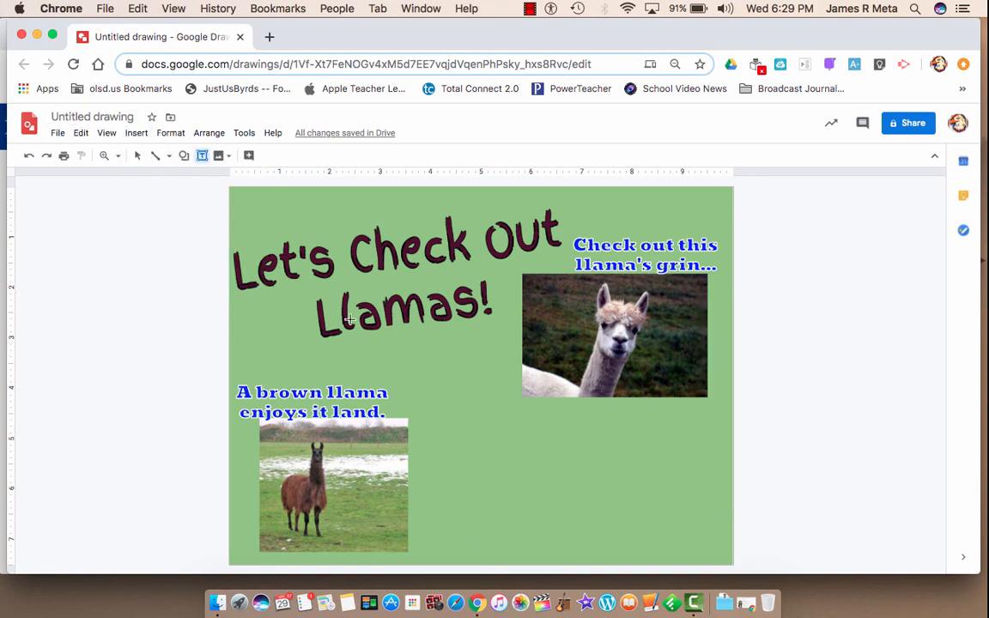
left_click_drag(389, 490, 611, 560)
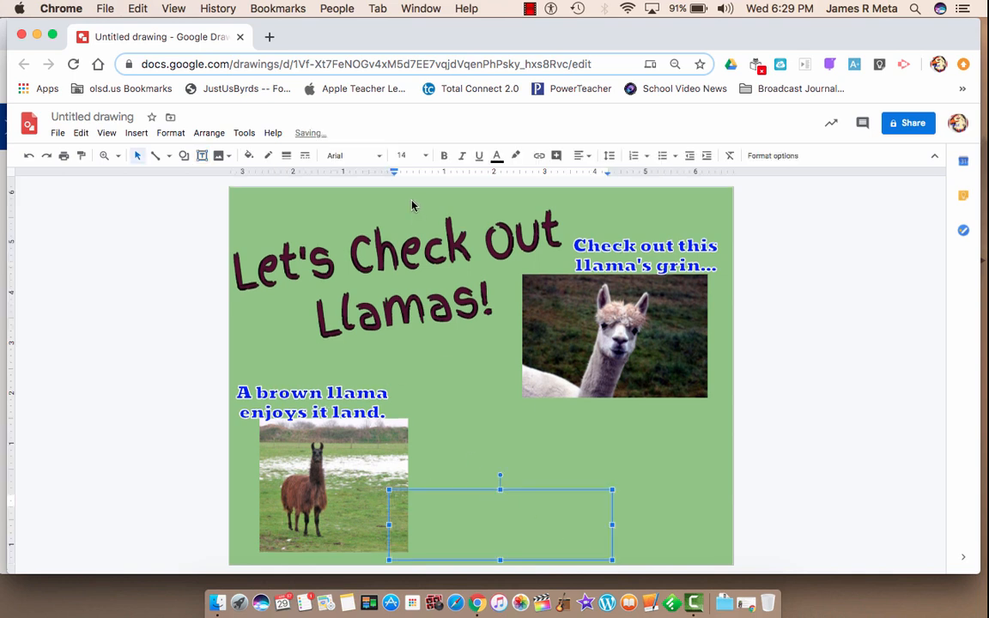
- Set the new text box's font size to 24 and enter text starting with "Llamas have a"
left_click(403, 155)
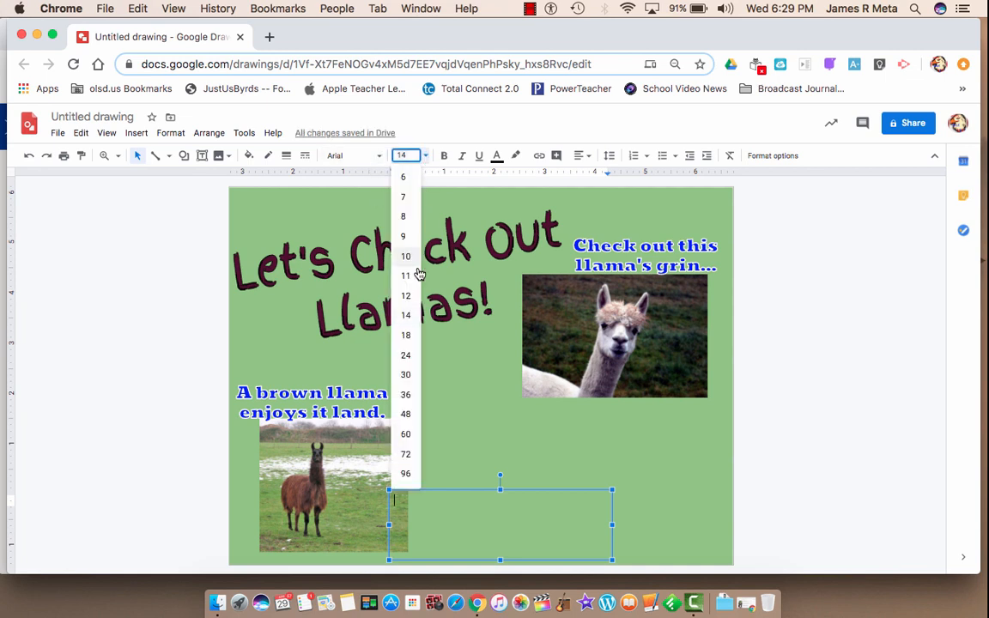
left_click(407, 352)
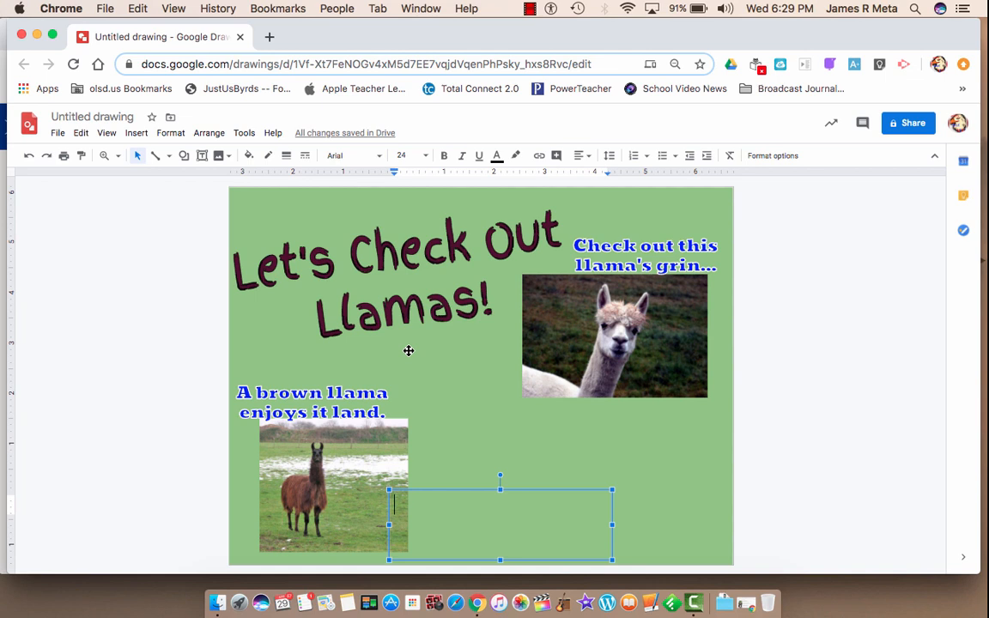
type("La")
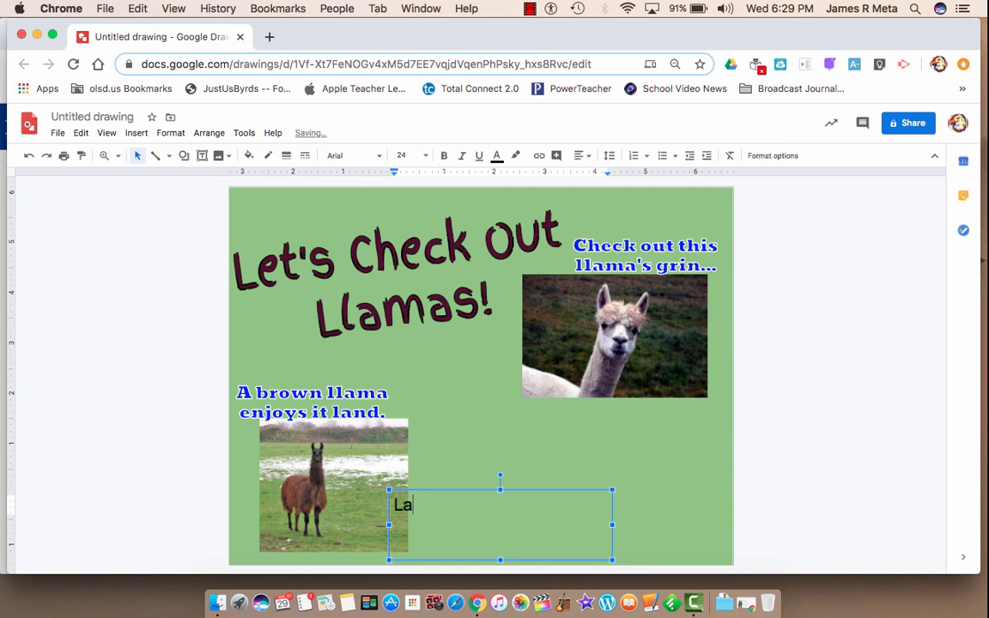
key("BackSpace")
type("lamas have a")
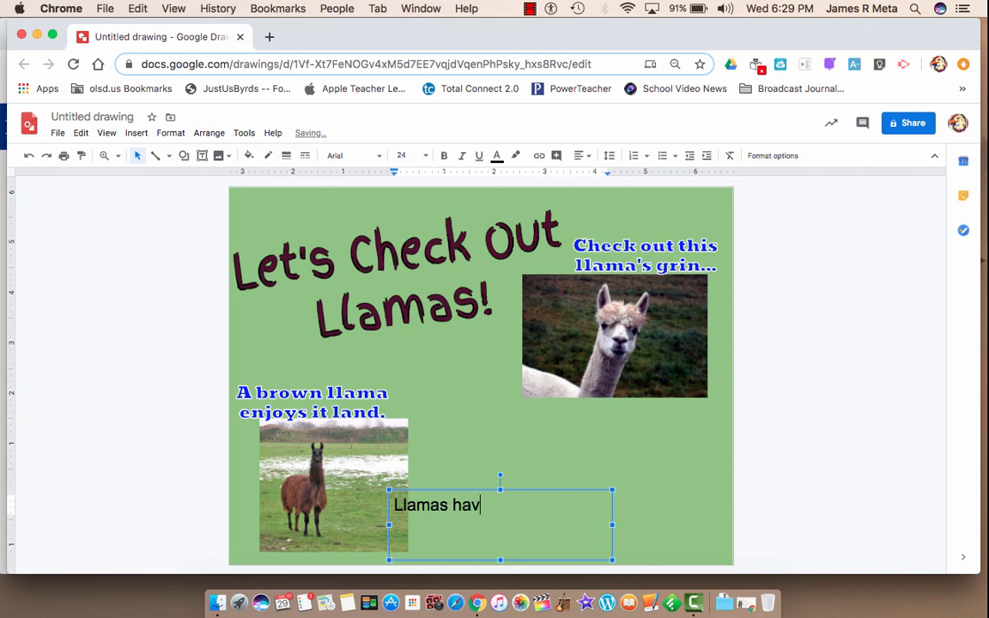